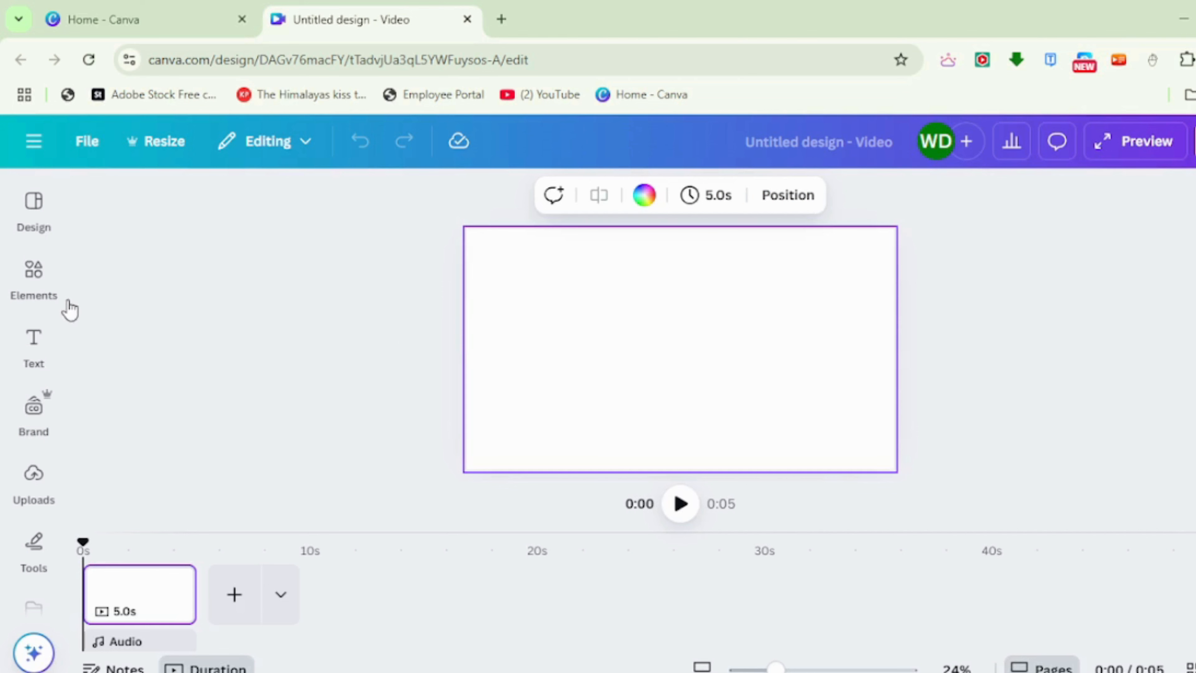
# Open the complete Frames collection from the design elements library.
pyautogui.click(58, 304)
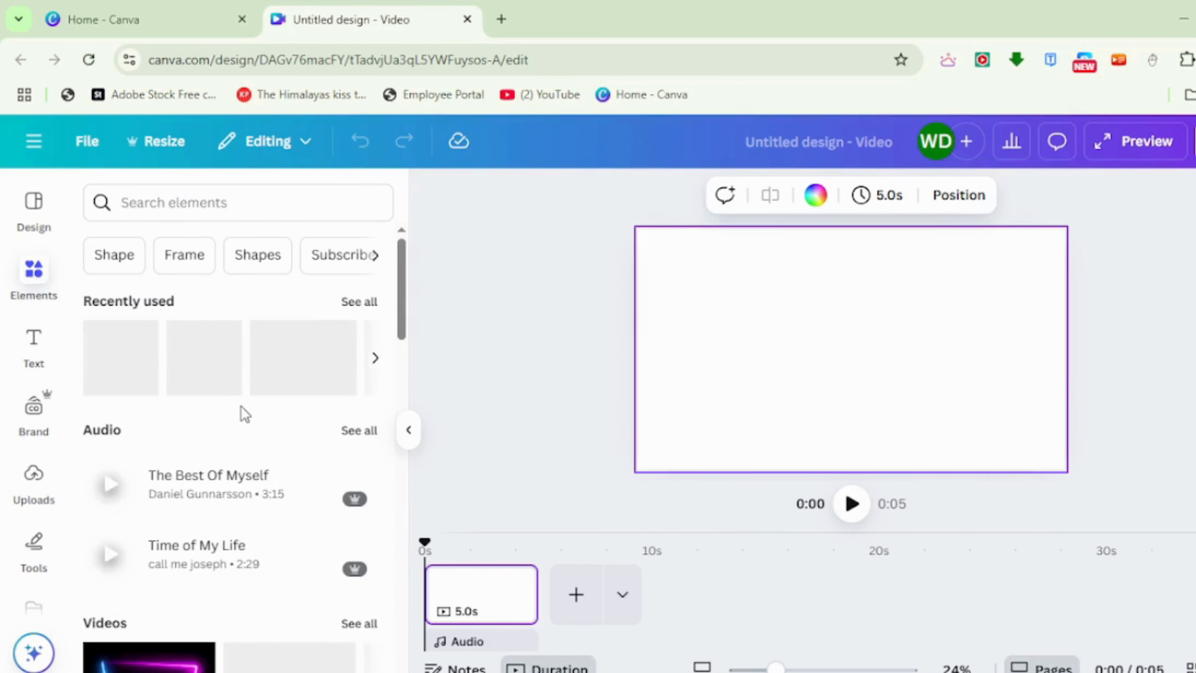
pyautogui.scroll(-6, 244, 414)
pyautogui.scroll(-6, 243, 414)
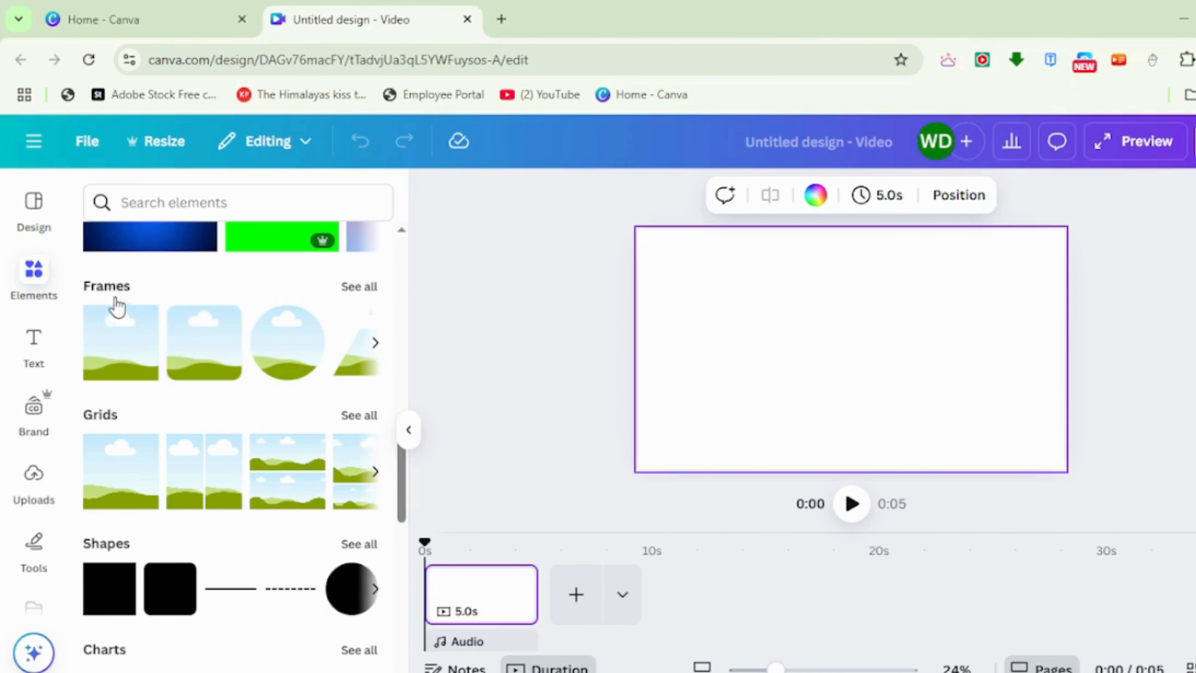
pyautogui.click(360, 293)
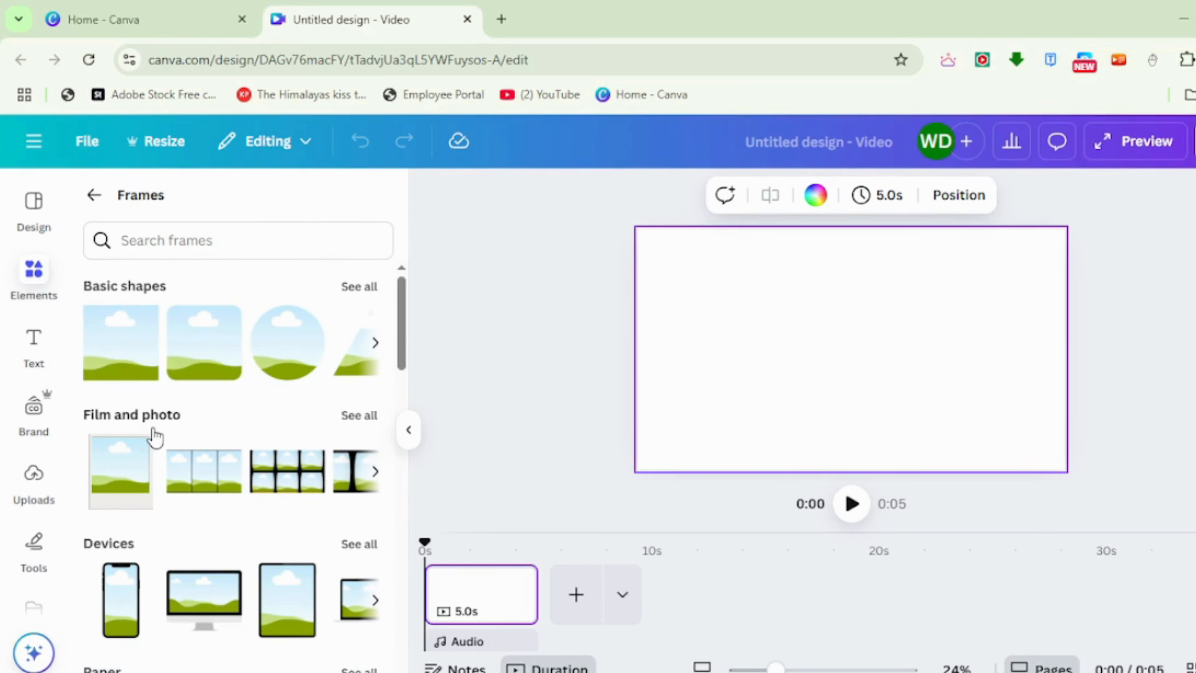
# Look through the frame categories, from film and photo, devices, paper and flowers to letters, numbers and trending frames.
pyautogui.scroll(-4, 158, 436)
pyautogui.scroll(-4, 139, 370)
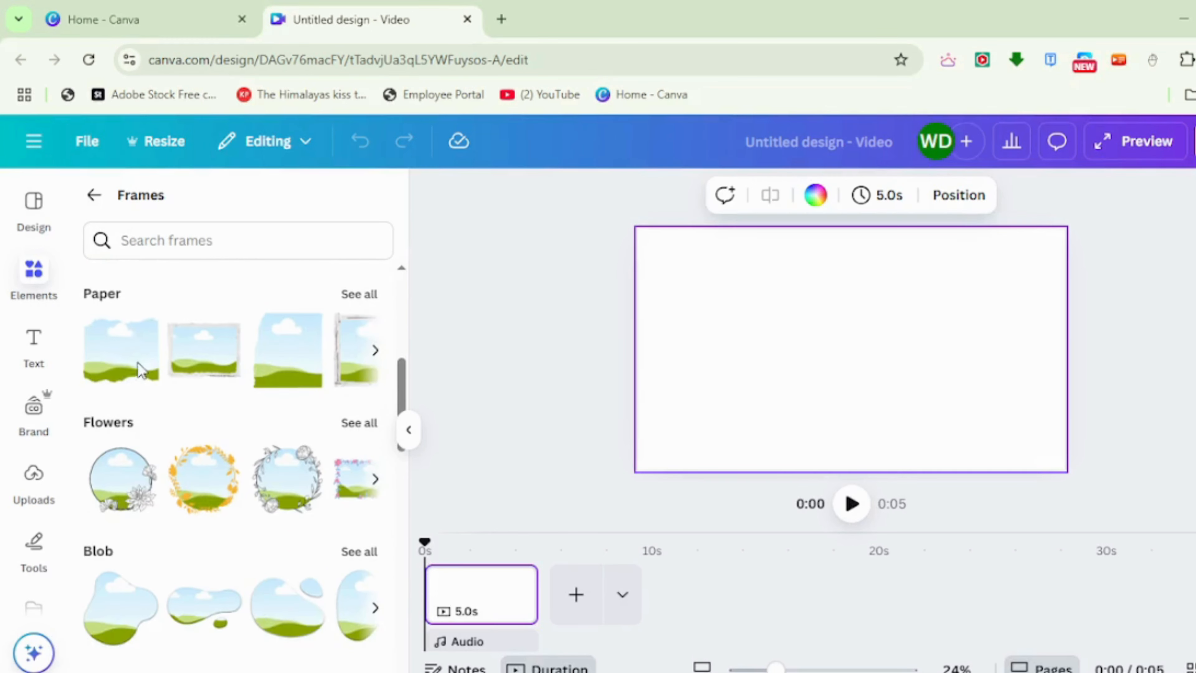
pyautogui.scroll(-2, 146, 427)
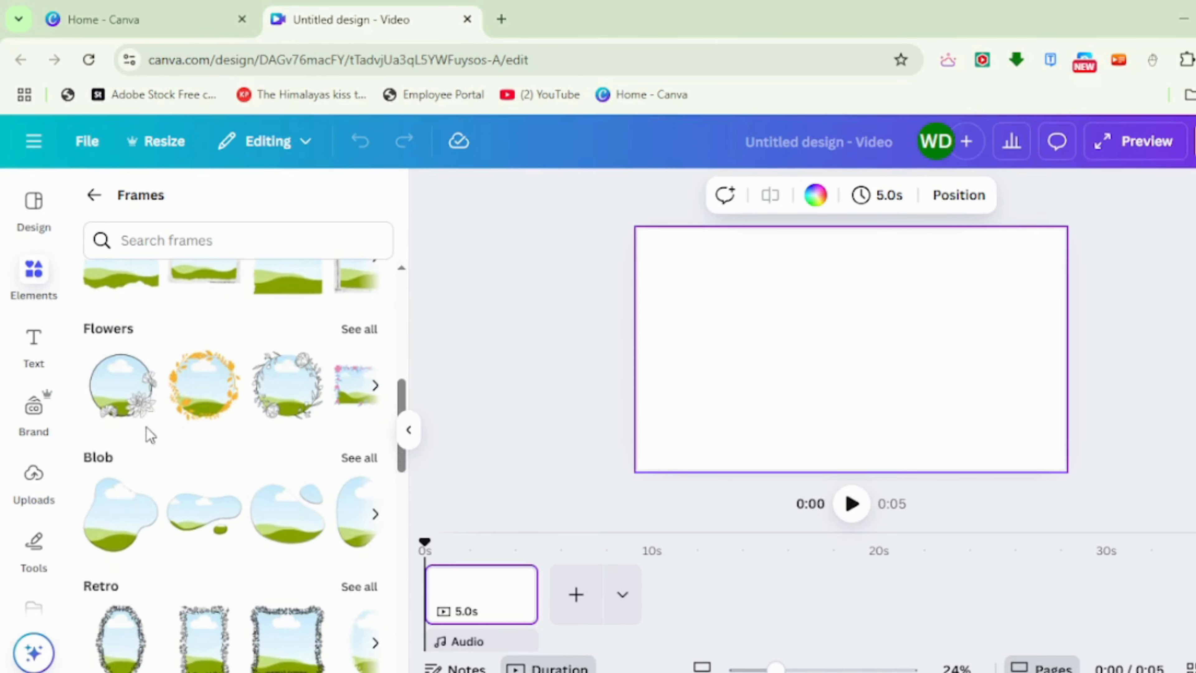
pyautogui.scroll(-2, 117, 472)
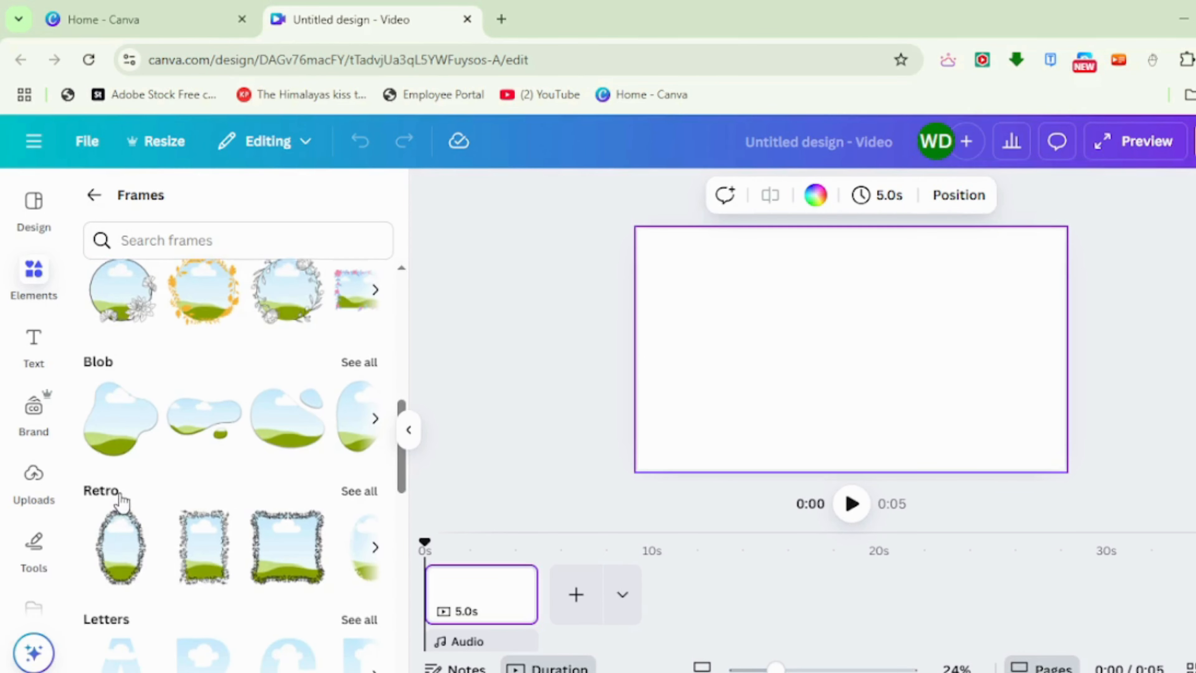
pyautogui.scroll(-4, 121, 502)
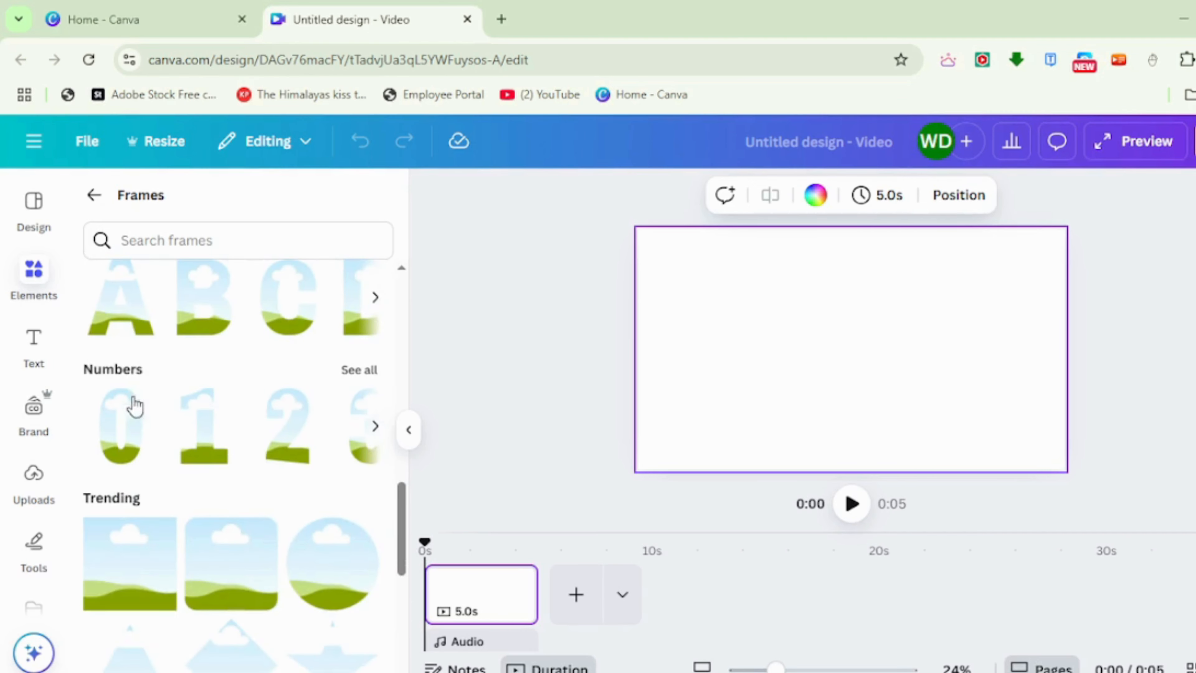
pyautogui.scroll(-10, 241, 510)
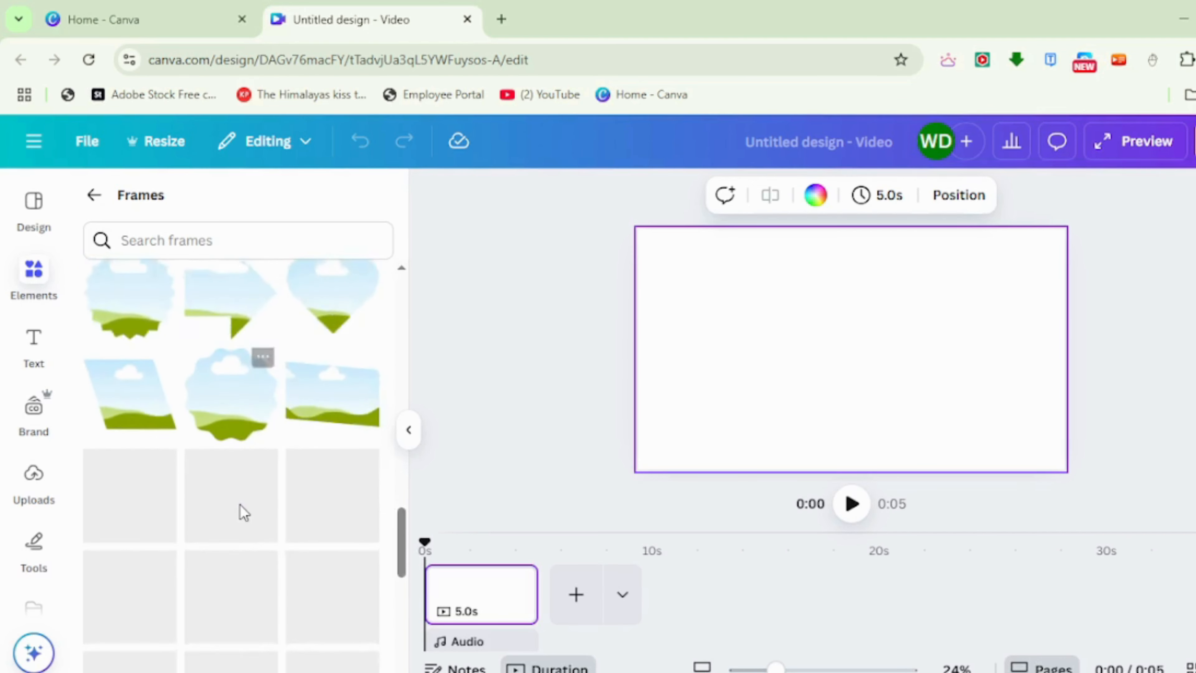
pyautogui.scroll(-8, 241, 511)
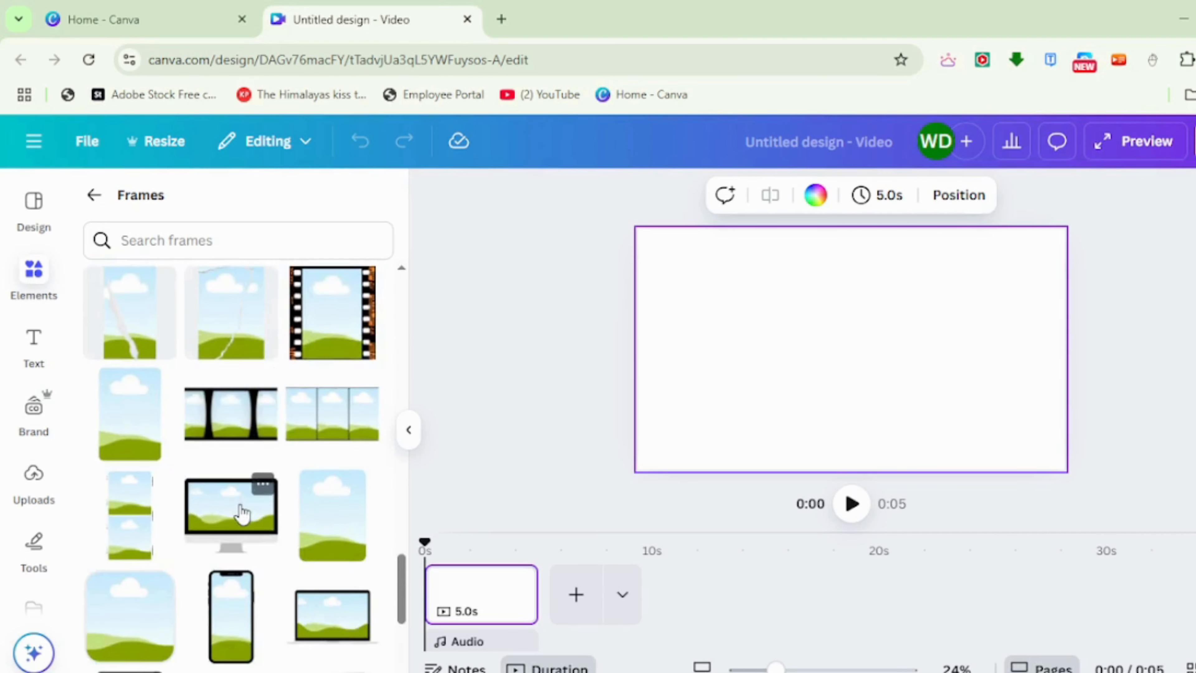
pyautogui.scroll(-10, 242, 513)
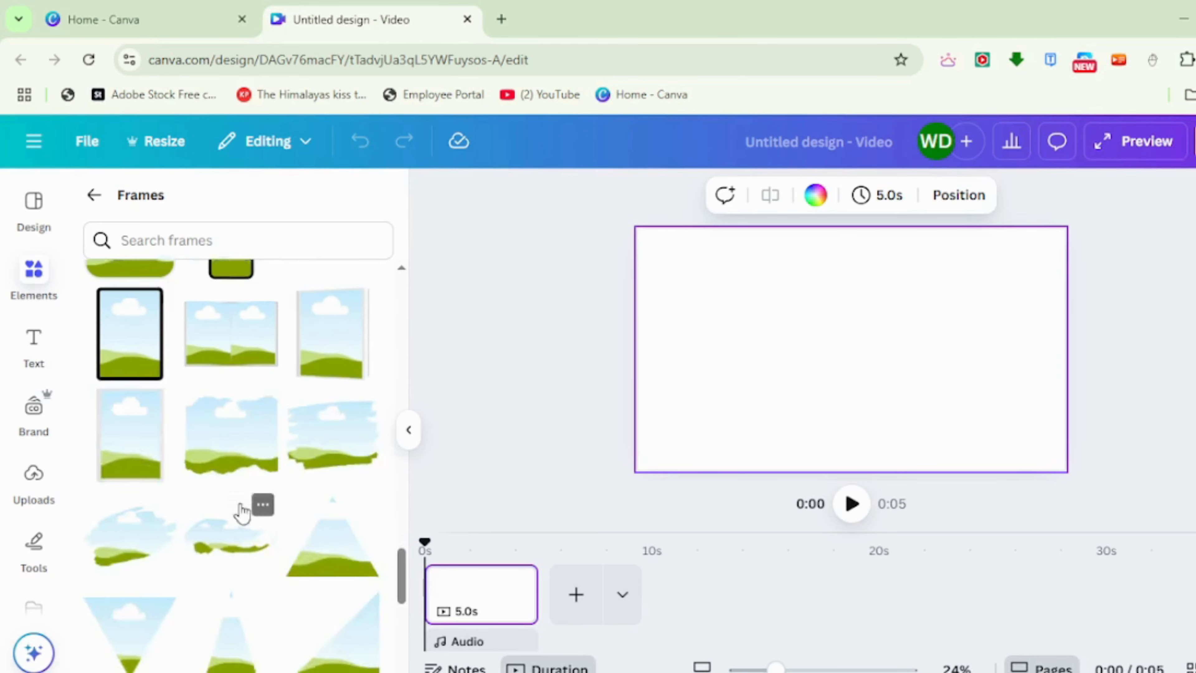
pyautogui.scroll(-10, 242, 513)
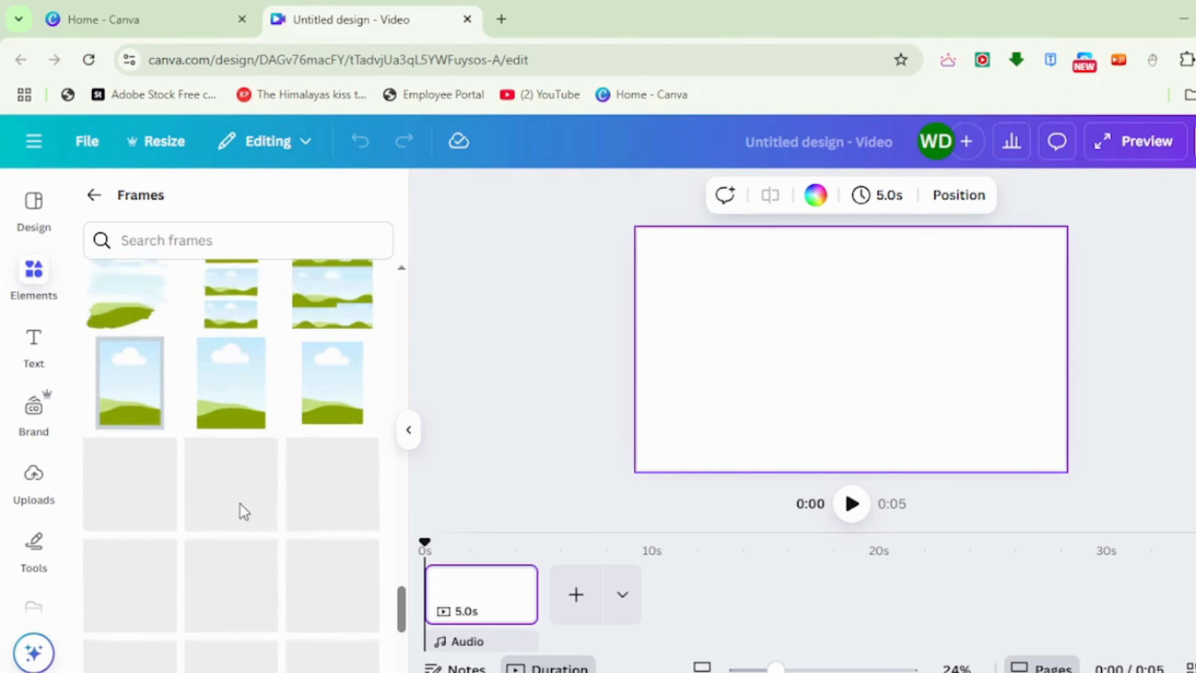
pyautogui.scroll(-3, 241, 513)
# Add the orange leaf wreath frame from the Flowers category, enlarge it to nearly full page height and place it on the page's right half.
pyautogui.scroll(20, 240, 509)
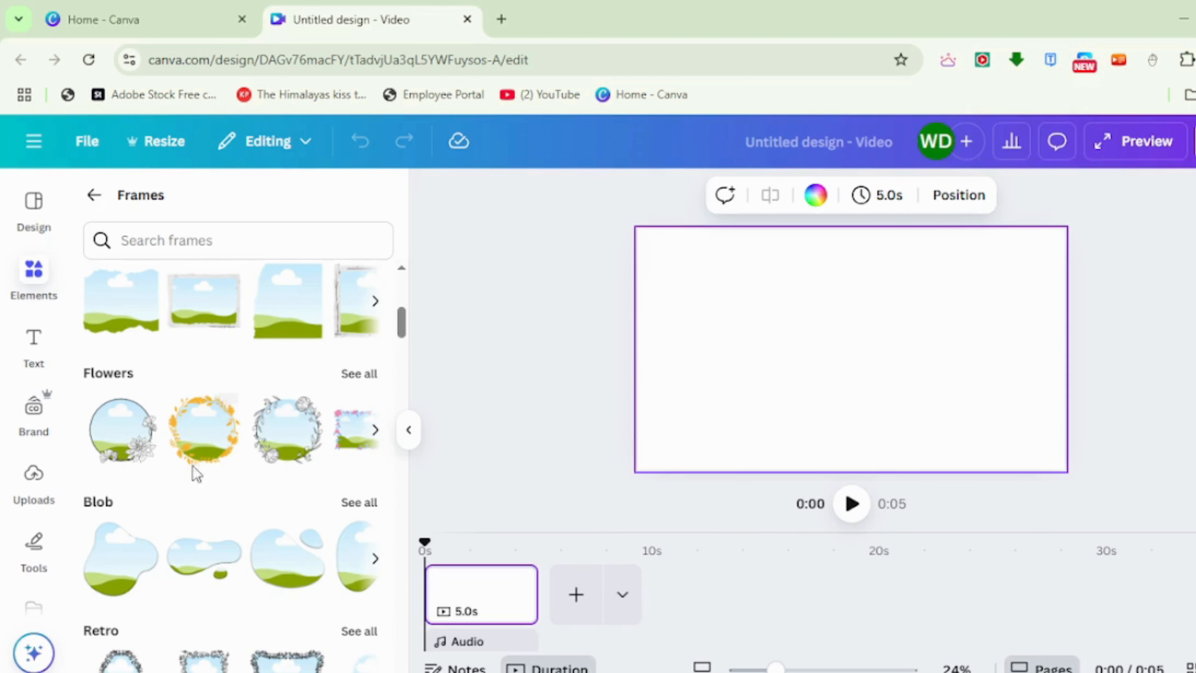
pyautogui.click(204, 429)
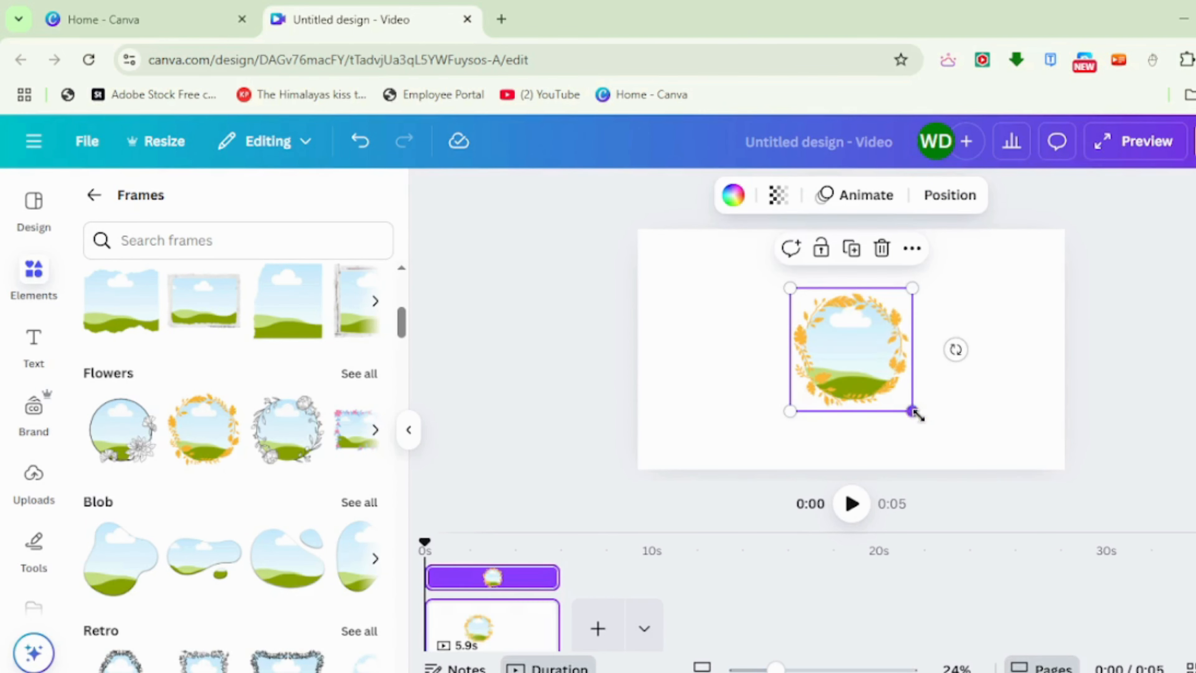
pyautogui.moveTo(915, 411); pyautogui.dragTo(962, 460)
pyautogui.moveTo(776, 284); pyautogui.dragTo(673, 264)
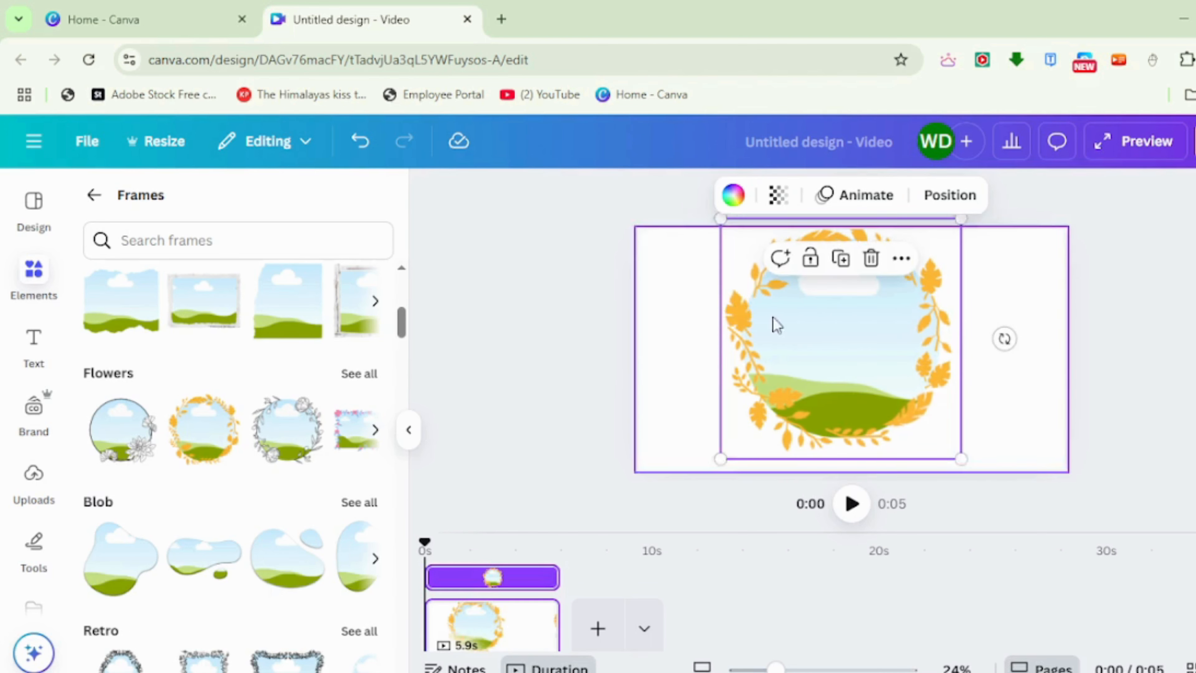
pyautogui.click(1119, 321)
pyautogui.moveTo(844, 381); pyautogui.dragTo(938, 379)
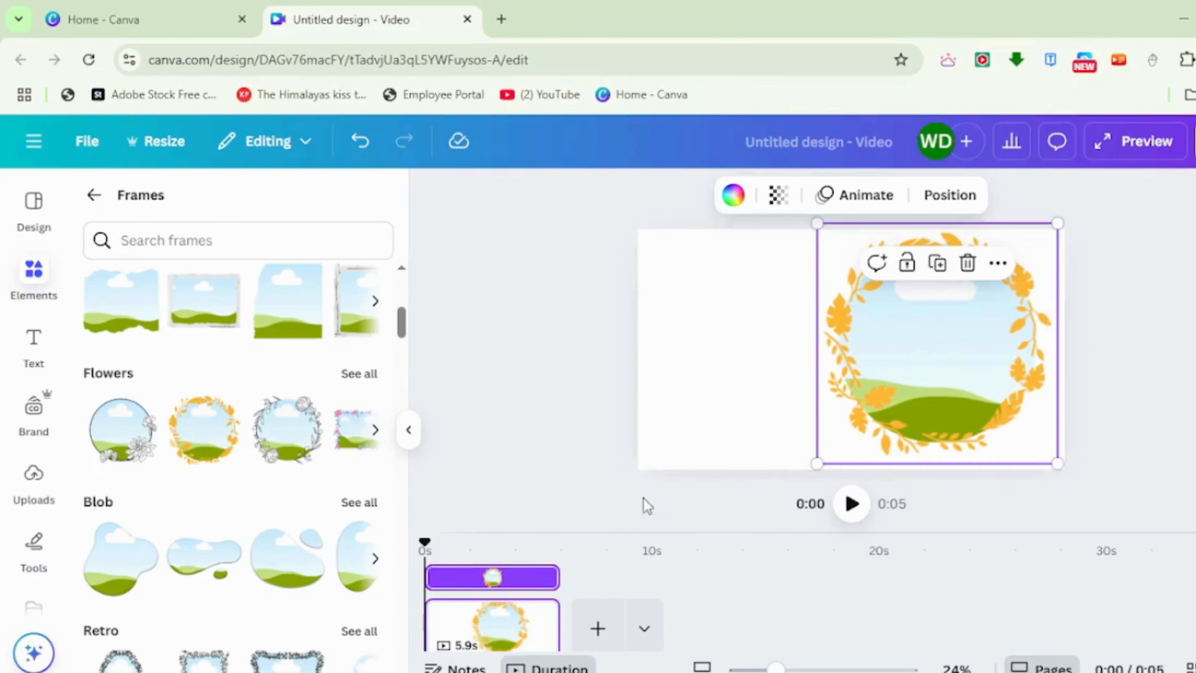
# Search the elements for TOURIST PLACE photos and fill the wreath frame with the photo of wooden pavilions over water.
pyautogui.click(95, 197)
pyautogui.click(166, 202)
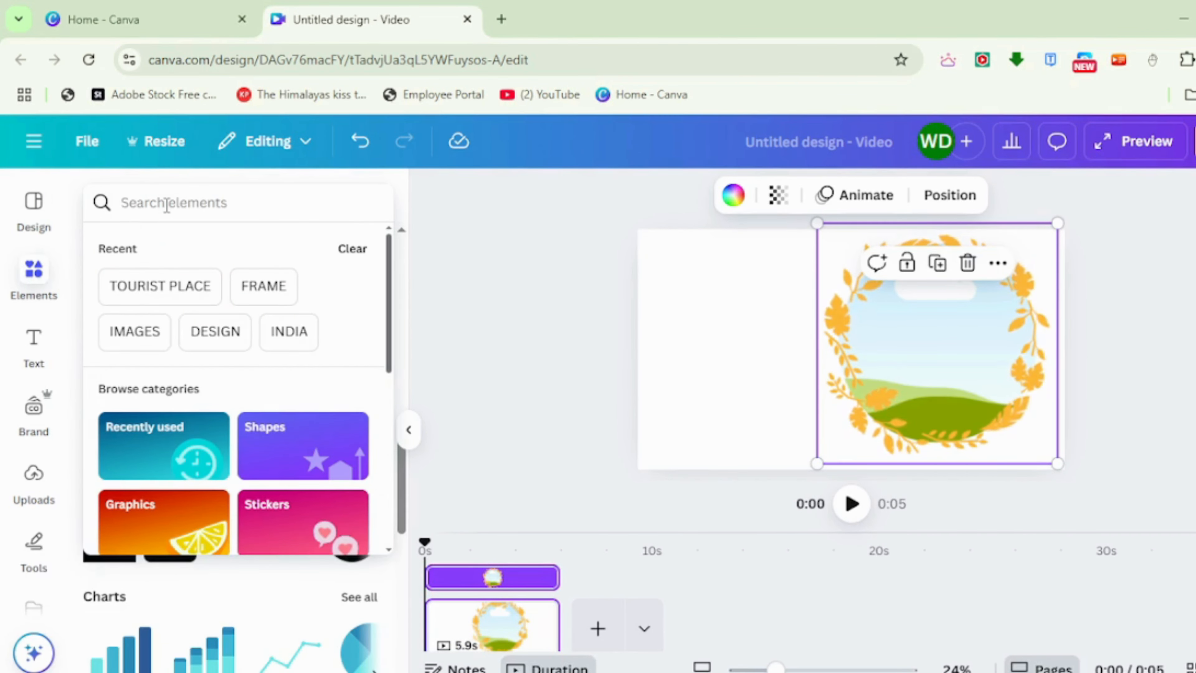
pyautogui.click(175, 296)
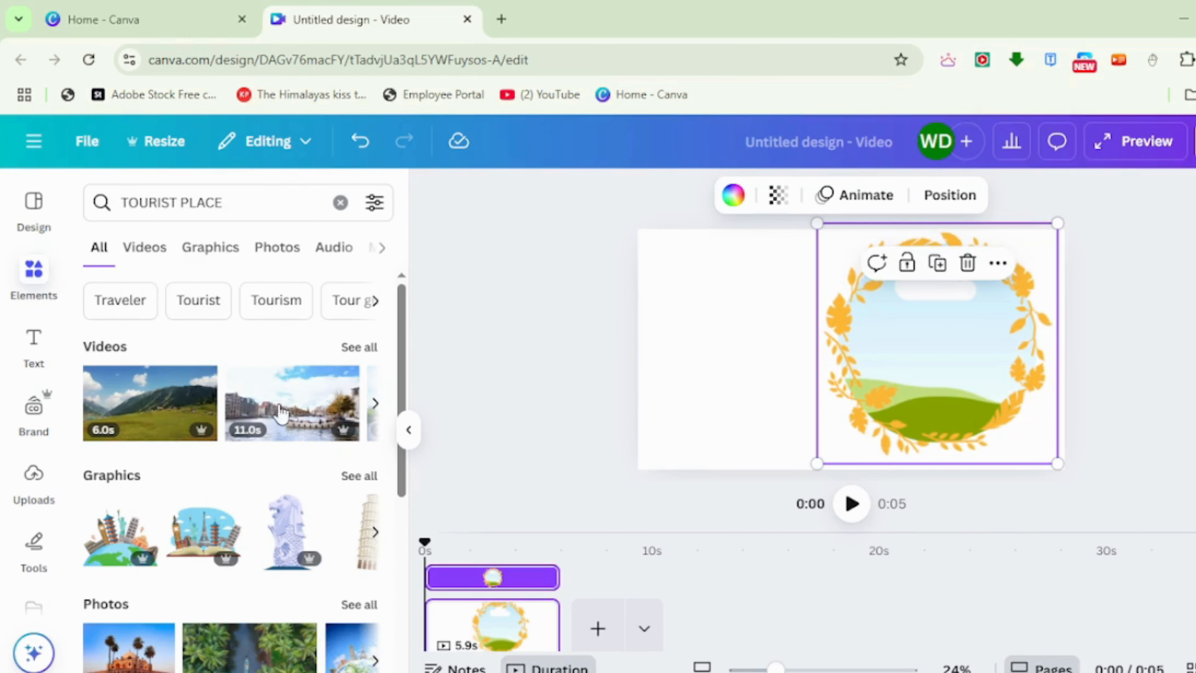
pyautogui.click(262, 249)
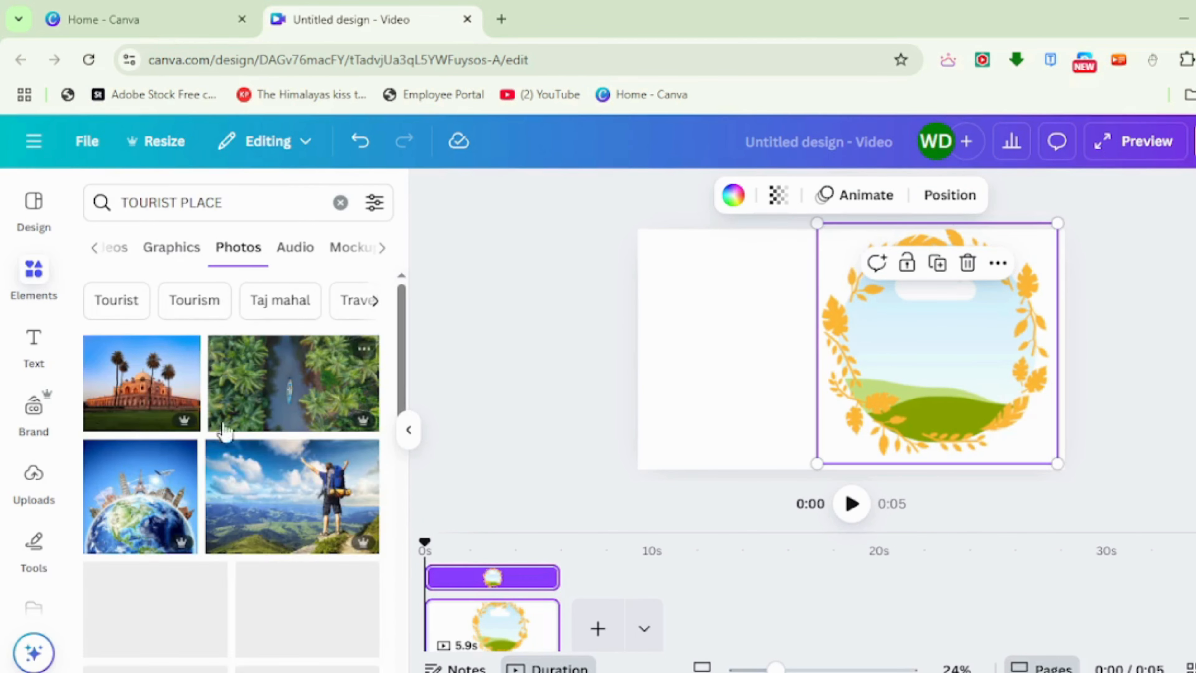
pyautogui.scroll(-4, 309, 500)
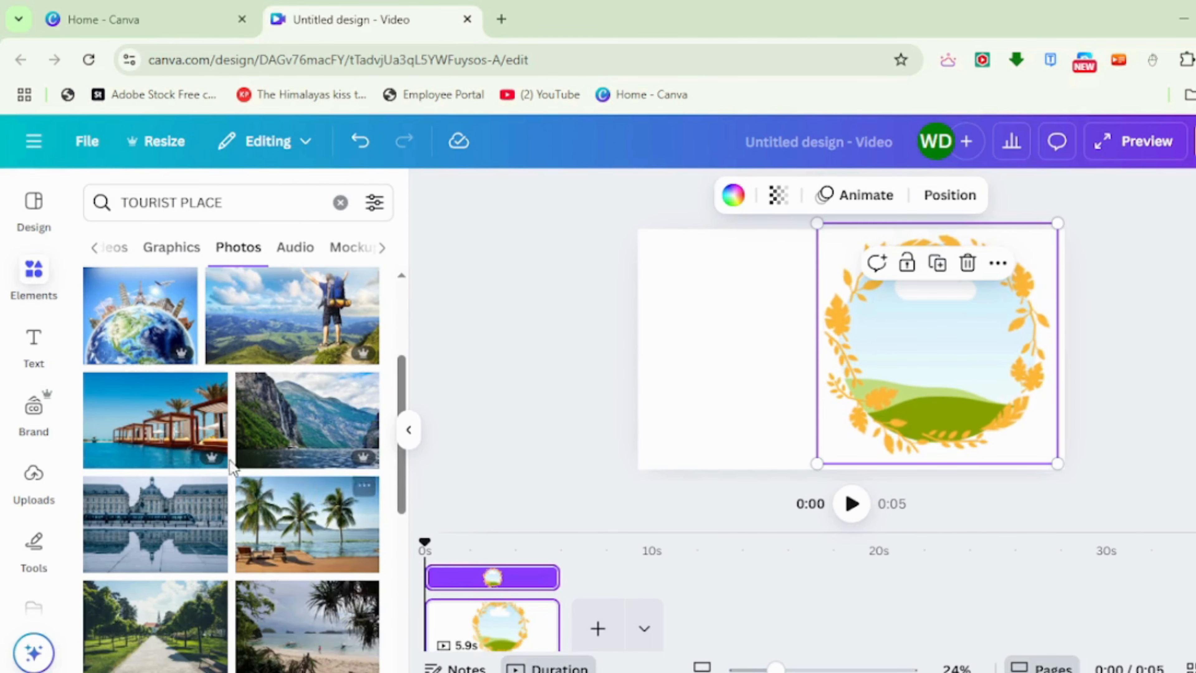
pyautogui.moveTo(99, 406); pyautogui.dragTo(846, 317)
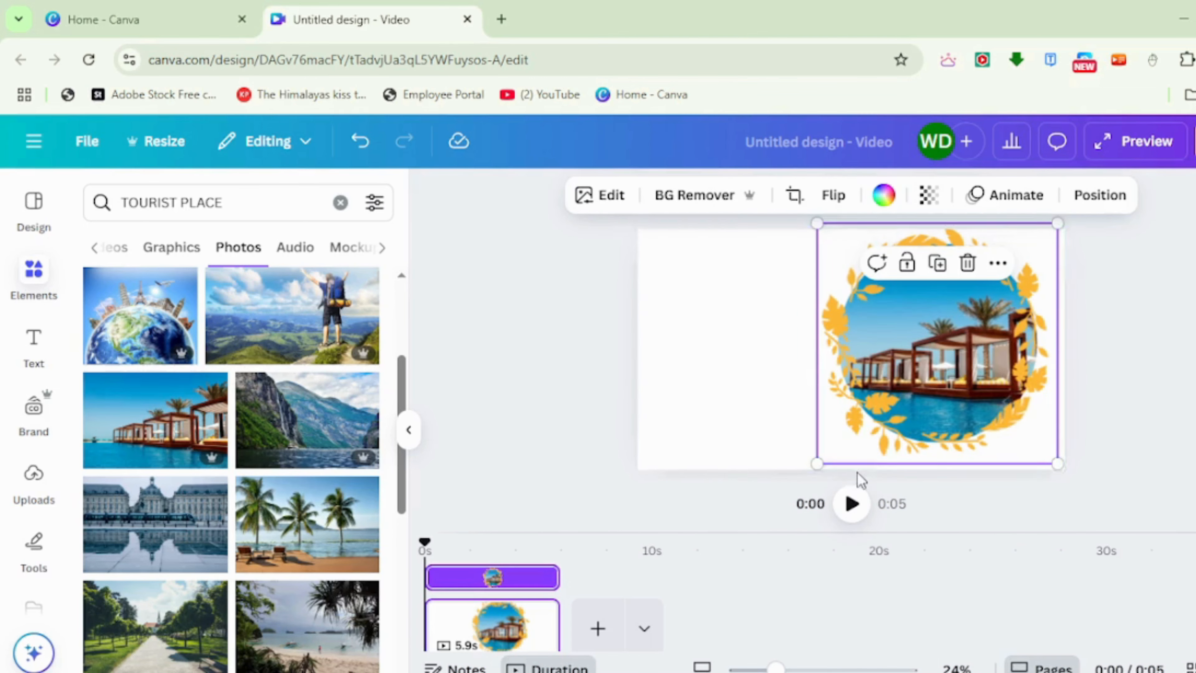
# Crop the photo inside the wreath frame by enlarging it and shifting it left to centre the pavilions in the circle.
pyautogui.doubleClick(922, 370)
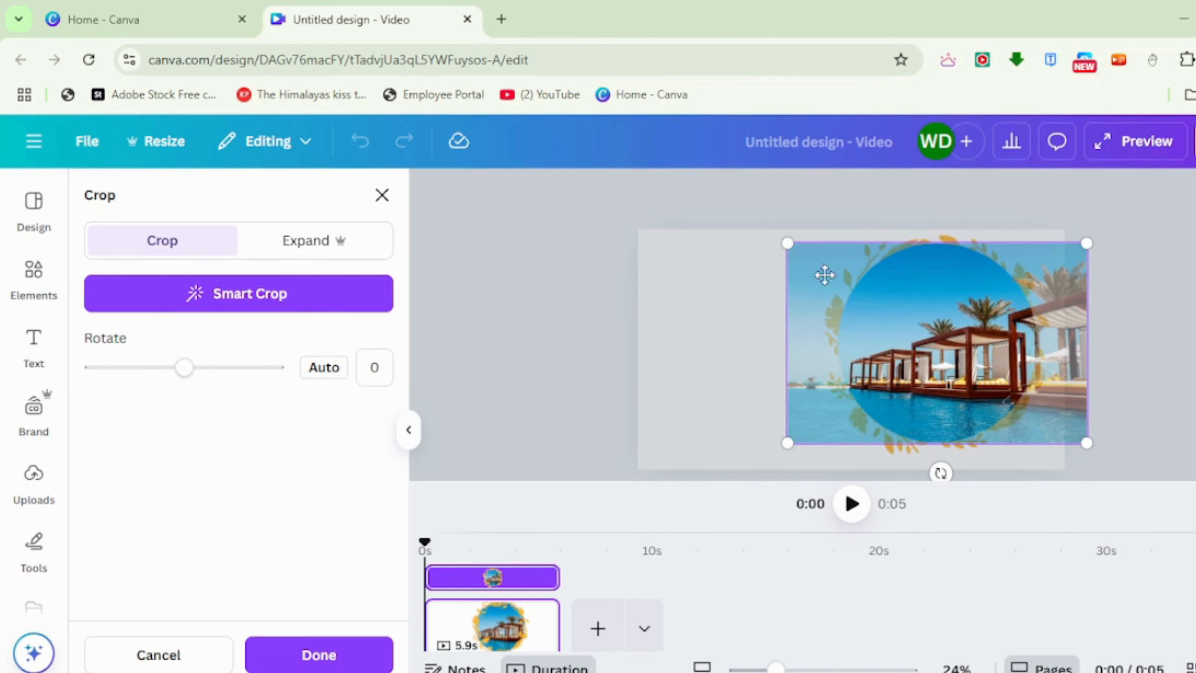
pyautogui.moveTo(787, 244); pyautogui.dragTo(707, 274)
pyautogui.moveTo(842, 331); pyautogui.dragTo(786, 348)
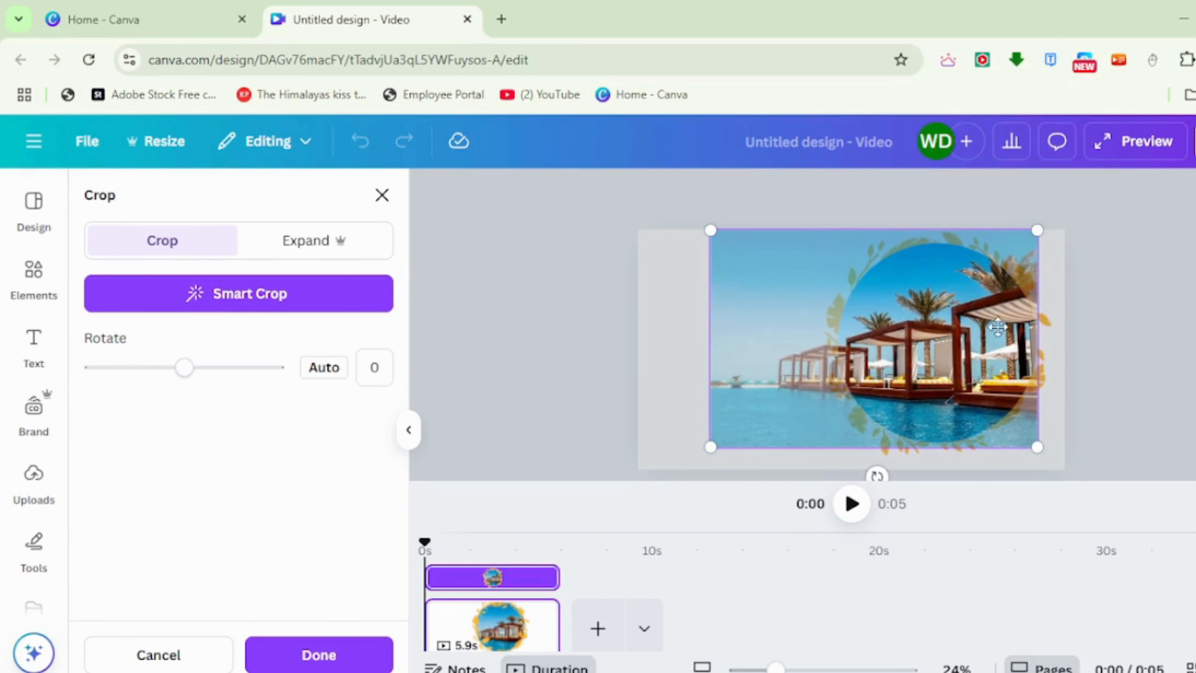
pyautogui.click(1097, 351)
pyautogui.click(769, 243)
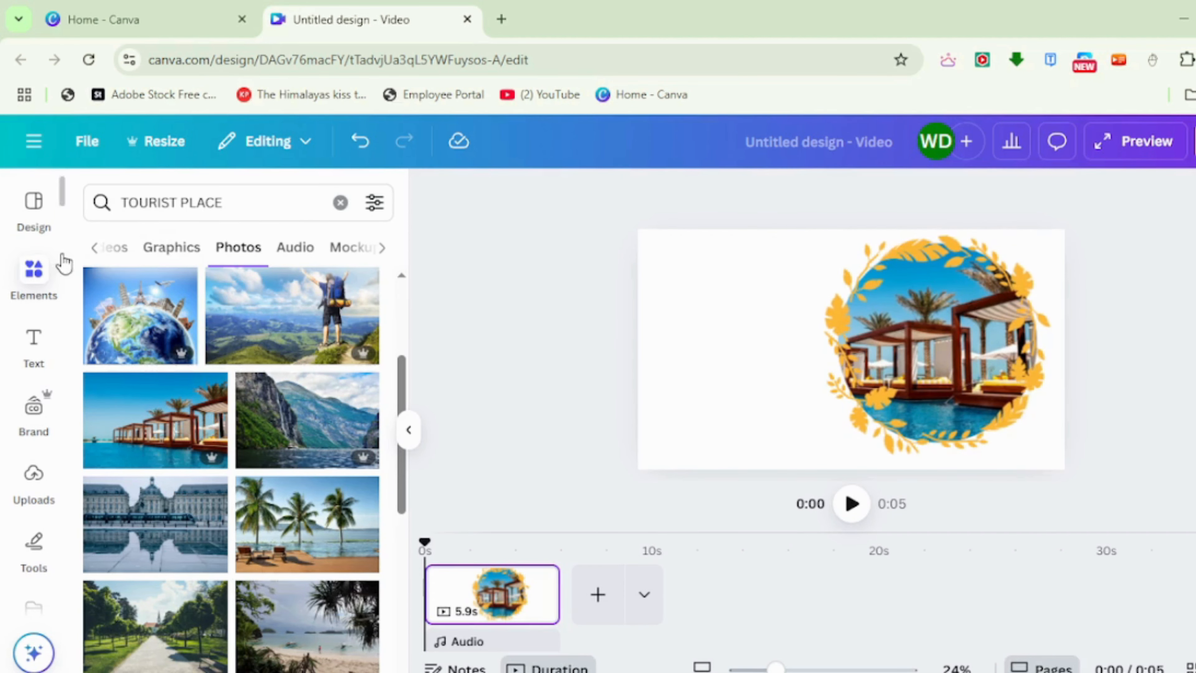
# Search the elements for FRAME and limit the results to frames.
pyautogui.click(91, 250)
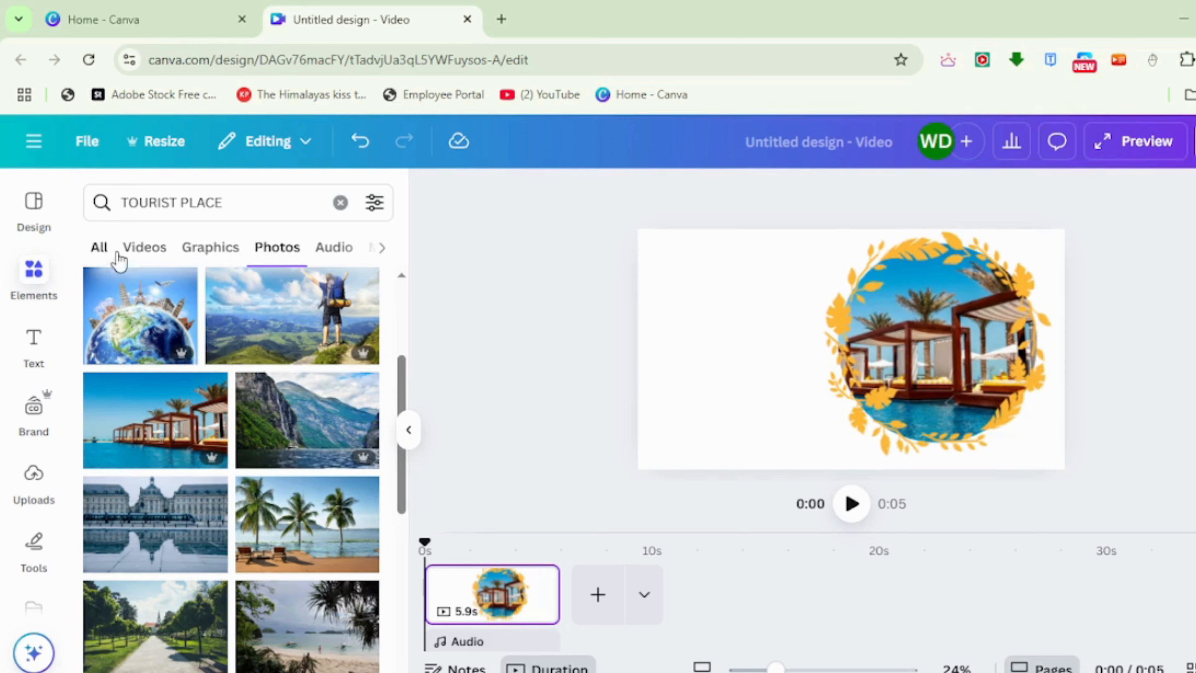
pyautogui.click(109, 254)
pyautogui.click(224, 205)
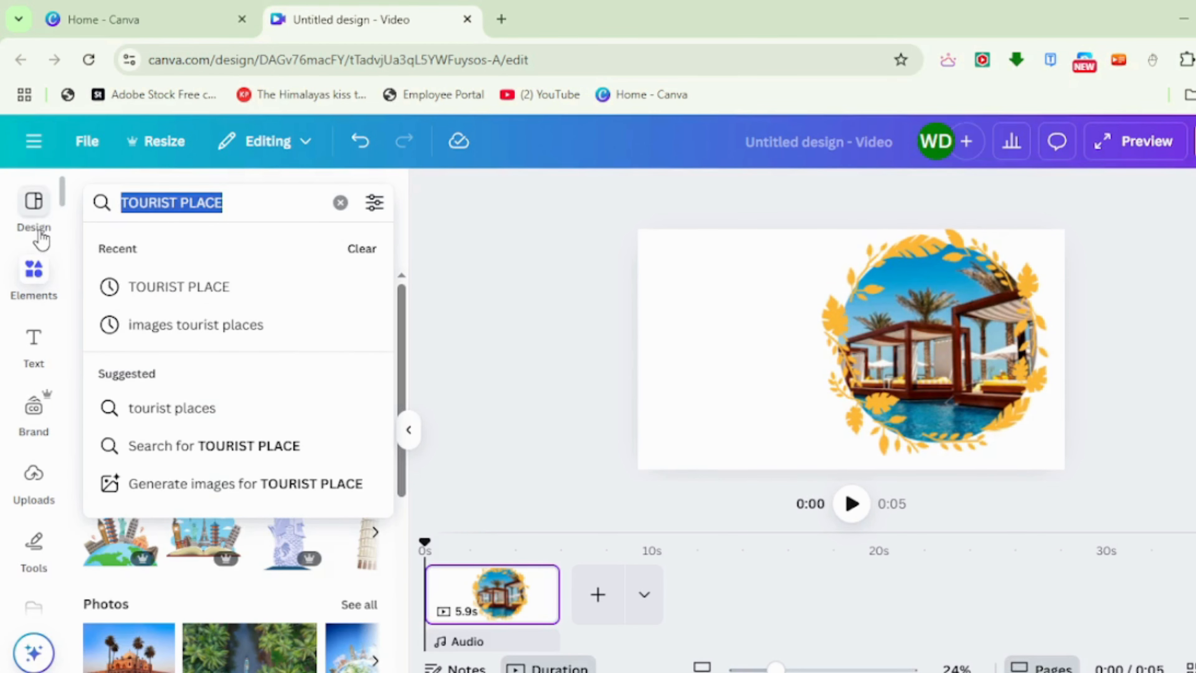
pyautogui.press('BackSpace')
pyautogui.write('FRAME')
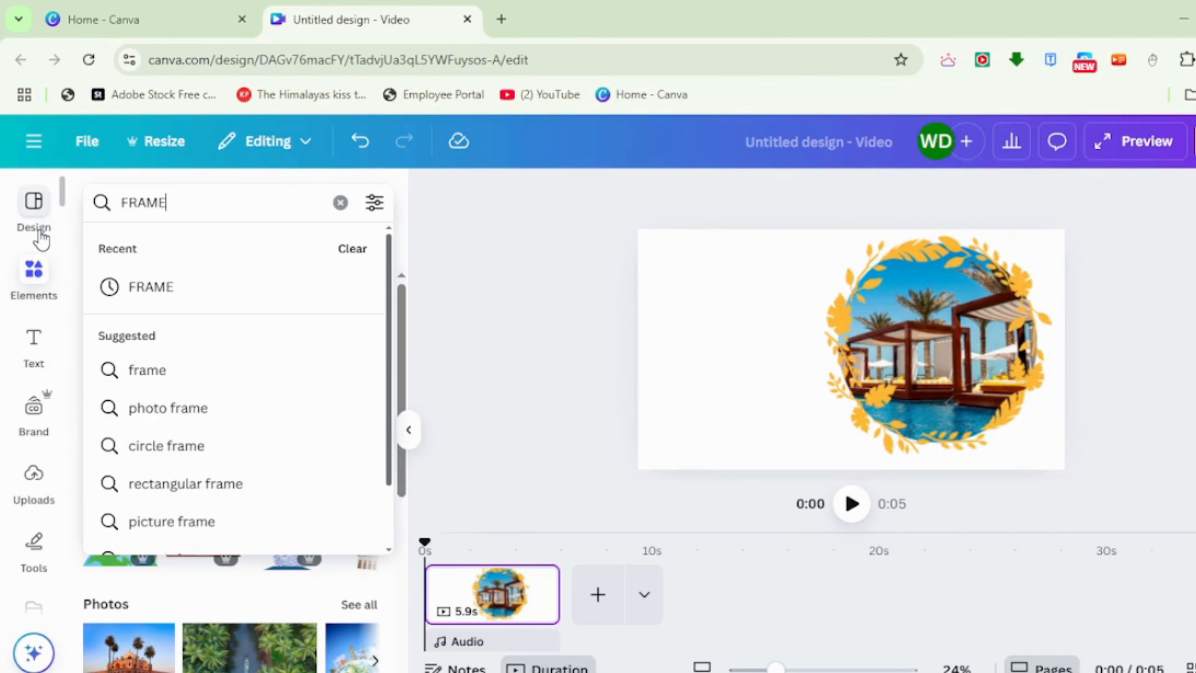
pyautogui.press('Return')
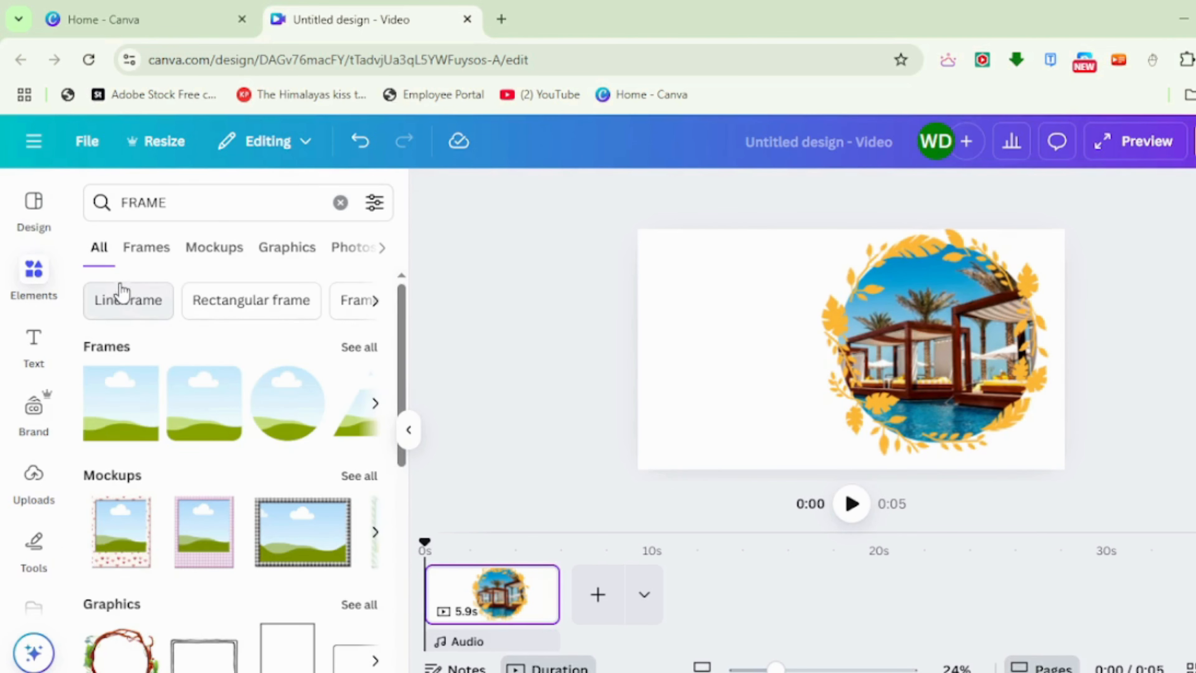
pyautogui.click(146, 247)
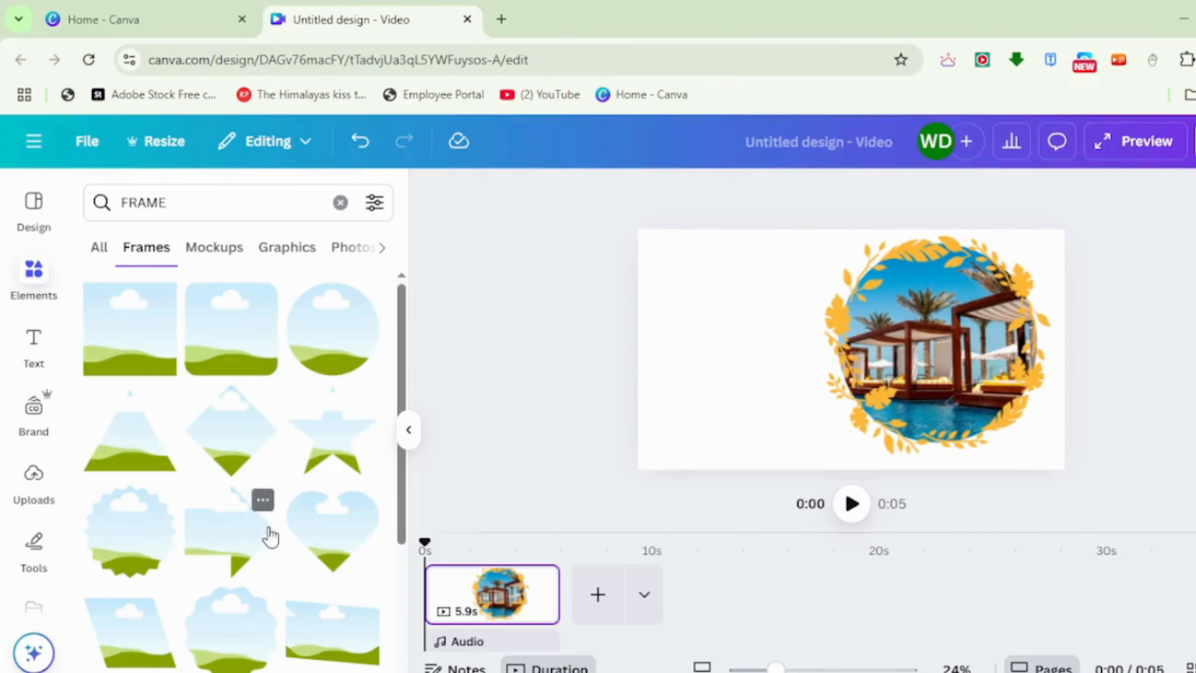
# Add the desktop monitor frame to the page and place it in the upper-left area beside the wreath.
pyautogui.scroll(-5, 269, 537)
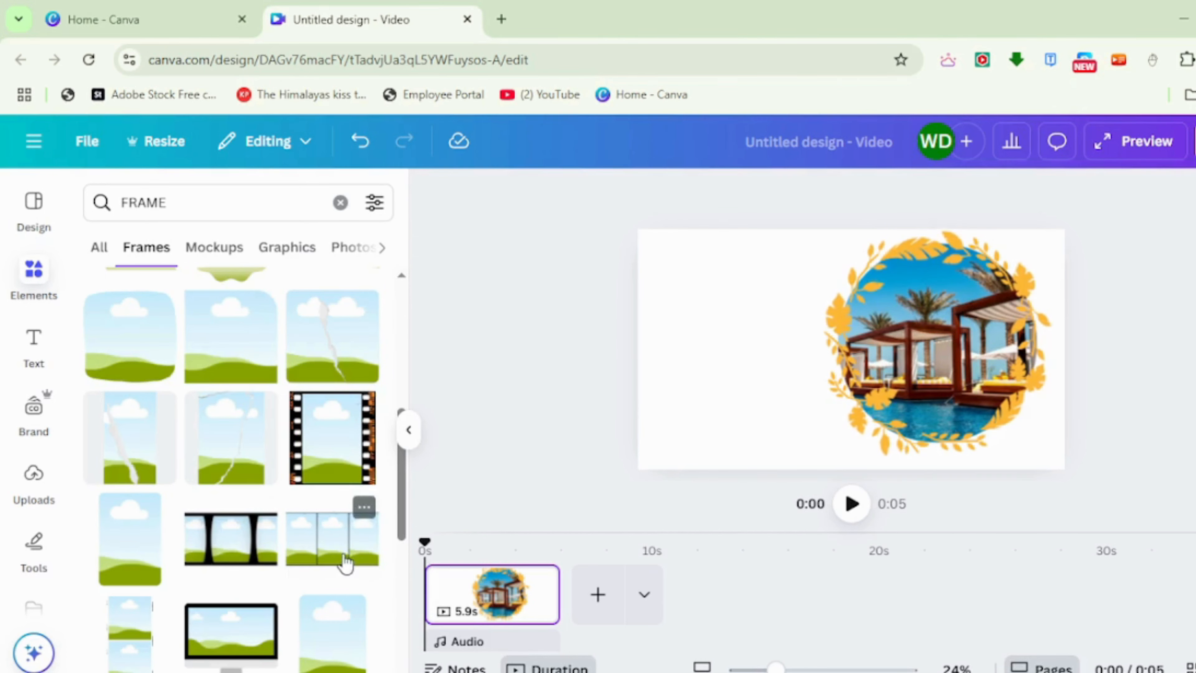
pyautogui.scroll(-4, 346, 563)
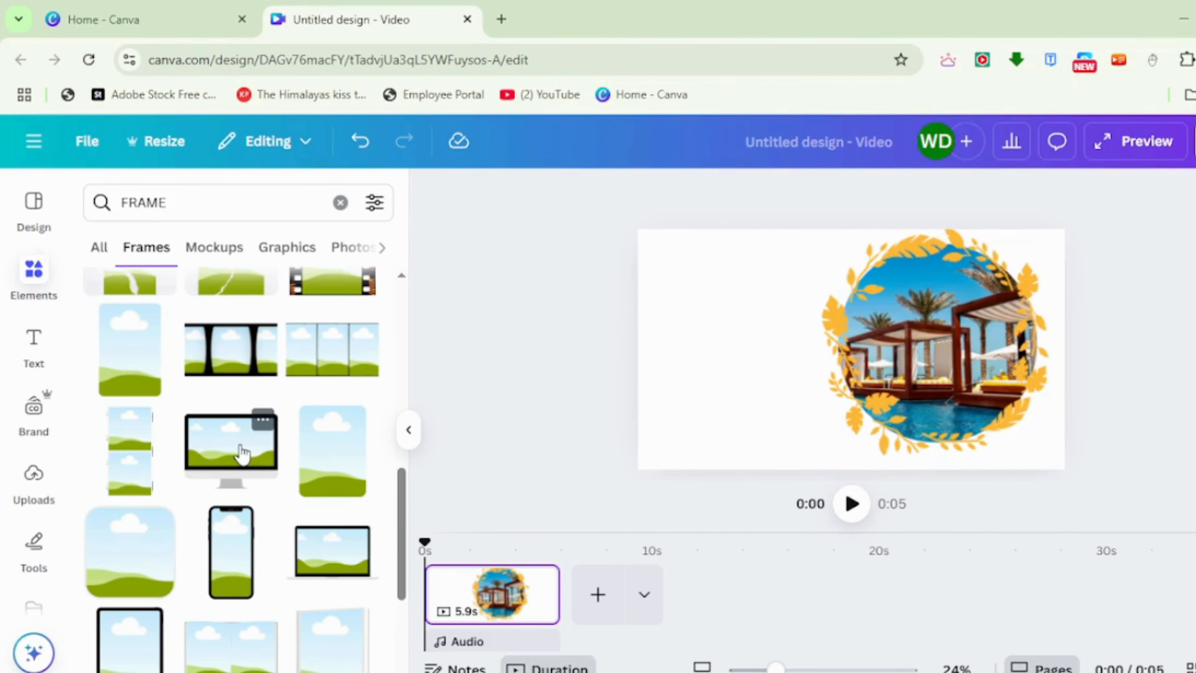
pyautogui.click(242, 452)
pyautogui.moveTo(801, 376); pyautogui.dragTo(705, 339)
# Delete the photo from the wreath frame, and delete the empty wreath frame itself.
pyautogui.click(952, 298)
pyautogui.click(968, 266)
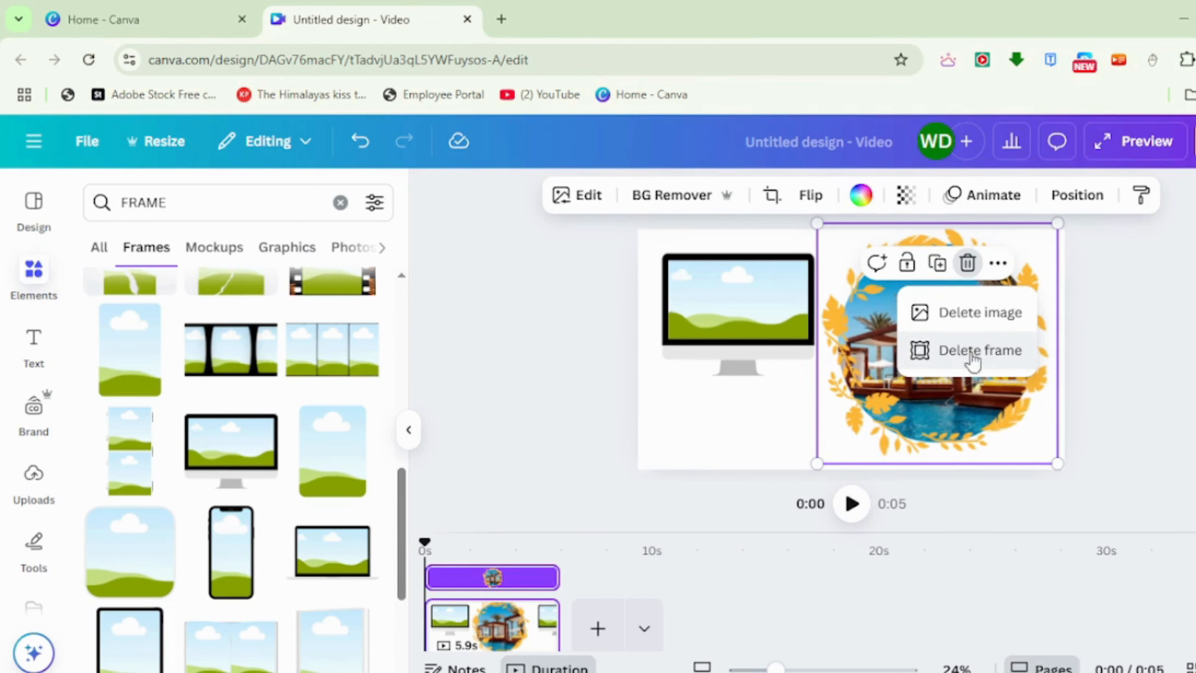
pyautogui.click(973, 314)
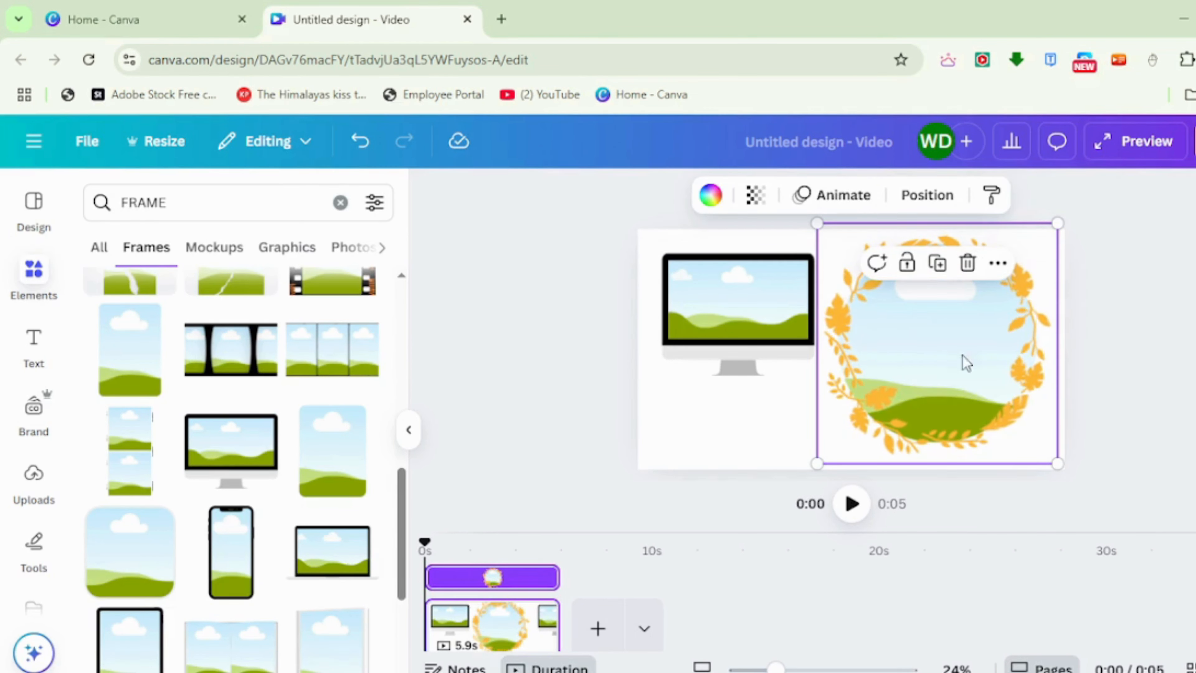
pyautogui.click(963, 269)
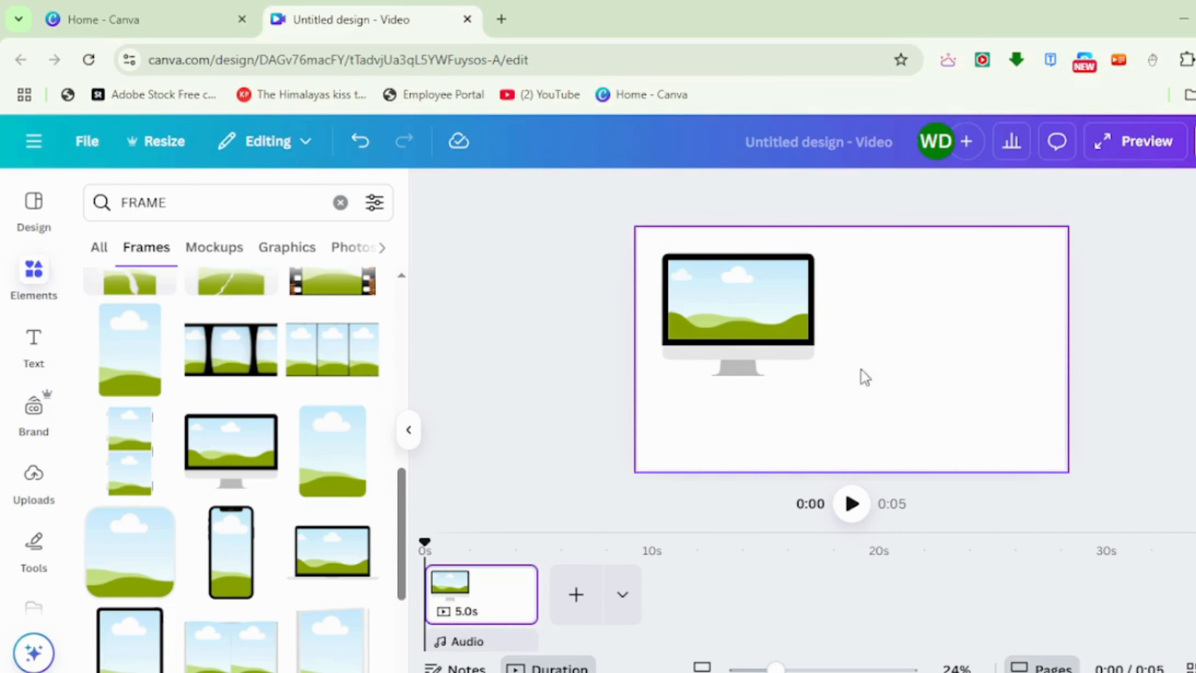
# Enlarge the desktop monitor frame to nearly full page height and position it on the left part of the page.
pyautogui.click(758, 347)
pyautogui.moveTo(832, 387); pyautogui.dragTo(950, 441)
pyautogui.moveTo(854, 419); pyautogui.dragTo(838, 400)
pyautogui.moveTo(912, 457); pyautogui.dragTo(911, 453)
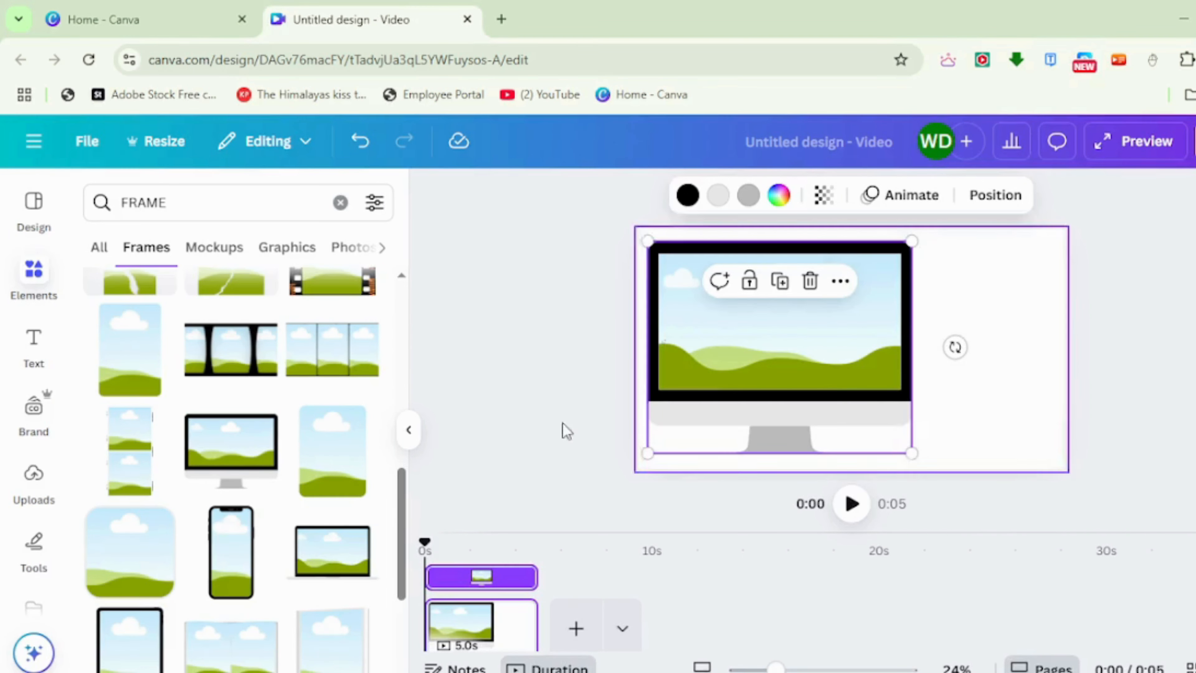
# Add the smartphone frame at nearly full page height to the right of the desktop monitor frame.
pyautogui.moveTo(873, 379); pyautogui.dragTo(1025, 427)
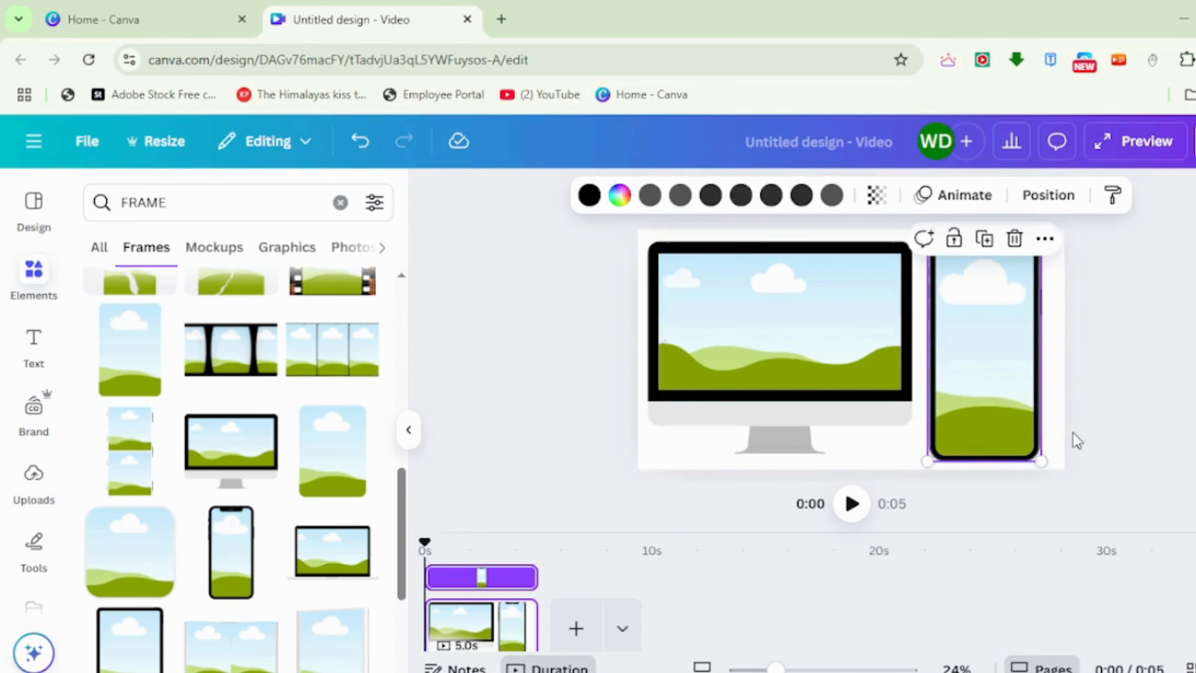
# Search the elements for "TOURIST PLACE" and show only the photo results.
pyautogui.click(1077, 441)
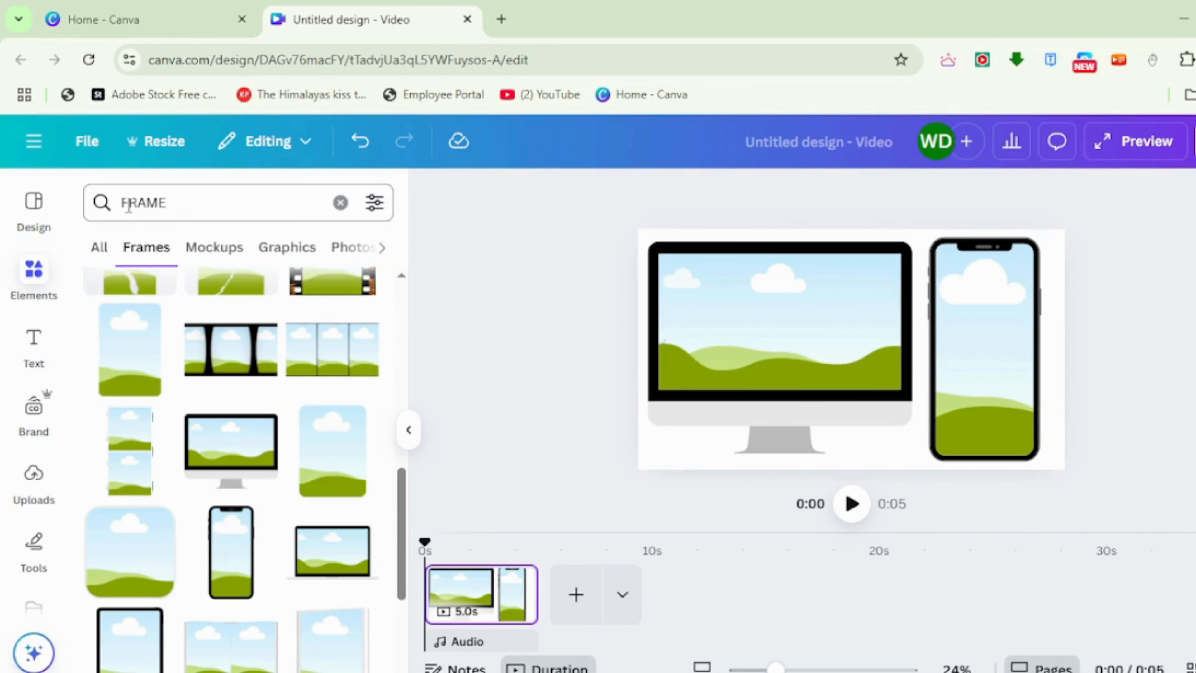
pyautogui.click(190, 216)
pyautogui.press('BackSpace')
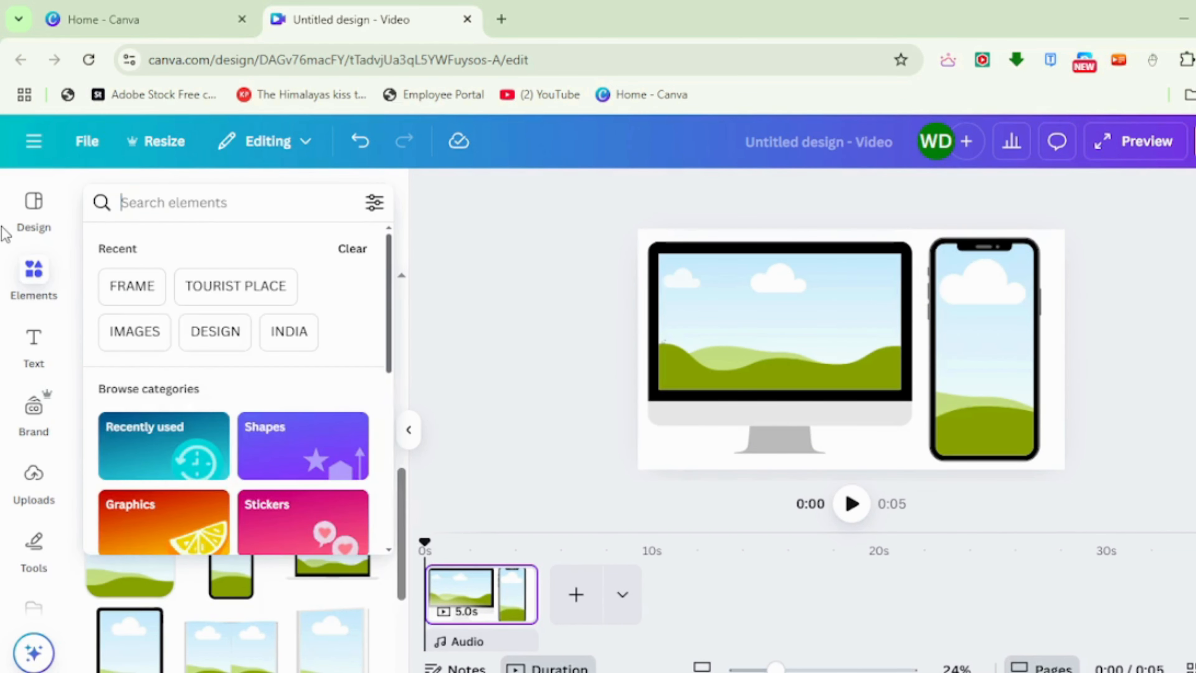
pyautogui.click(193, 284)
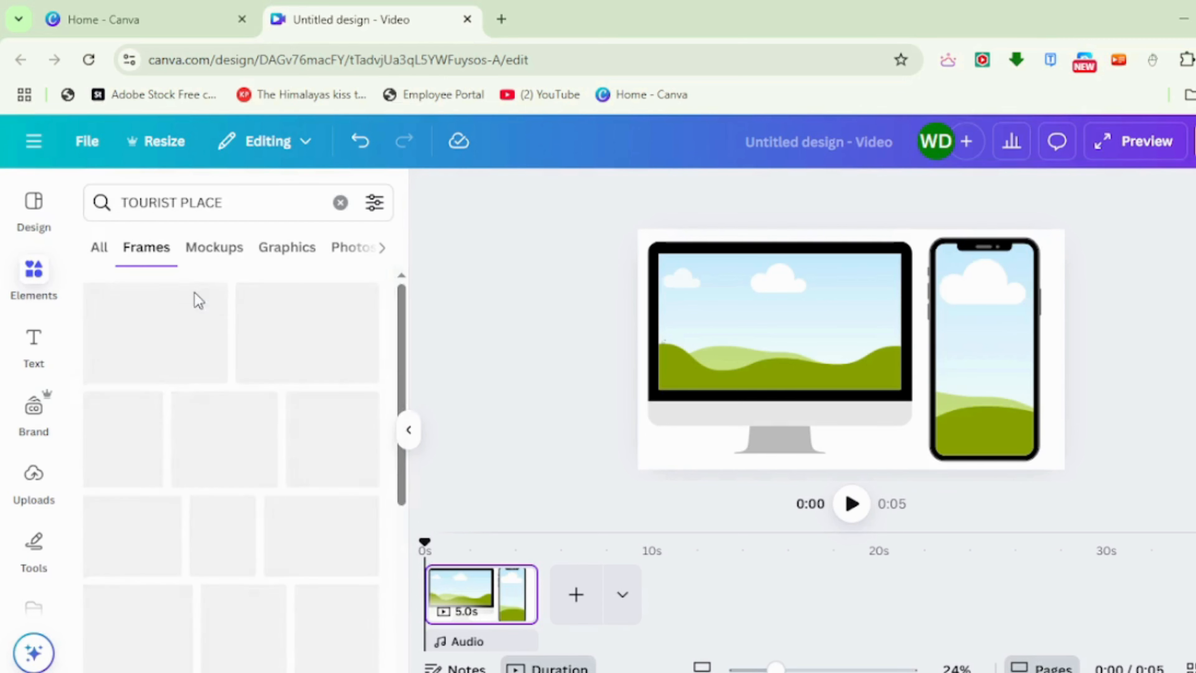
pyautogui.click(348, 249)
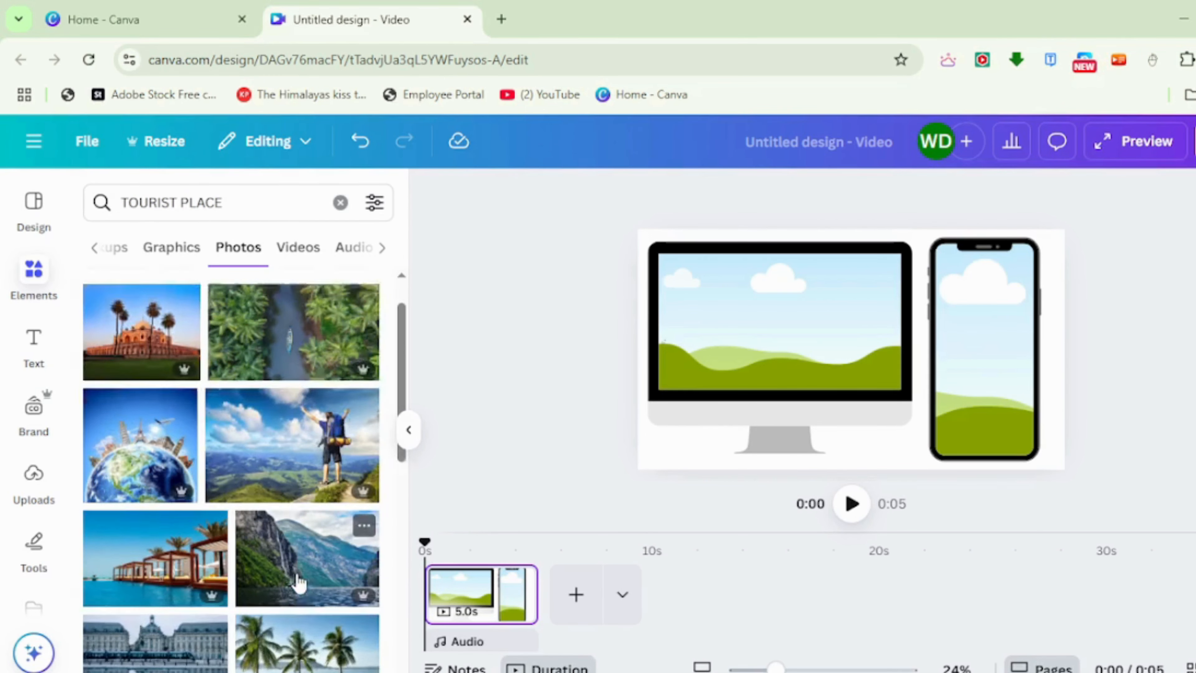
# Fill the desktop monitor frame with the photo of the woman at the Colosseum, then enlarge and reposition it inside the frame.
pyautogui.scroll(-10, 297, 584)
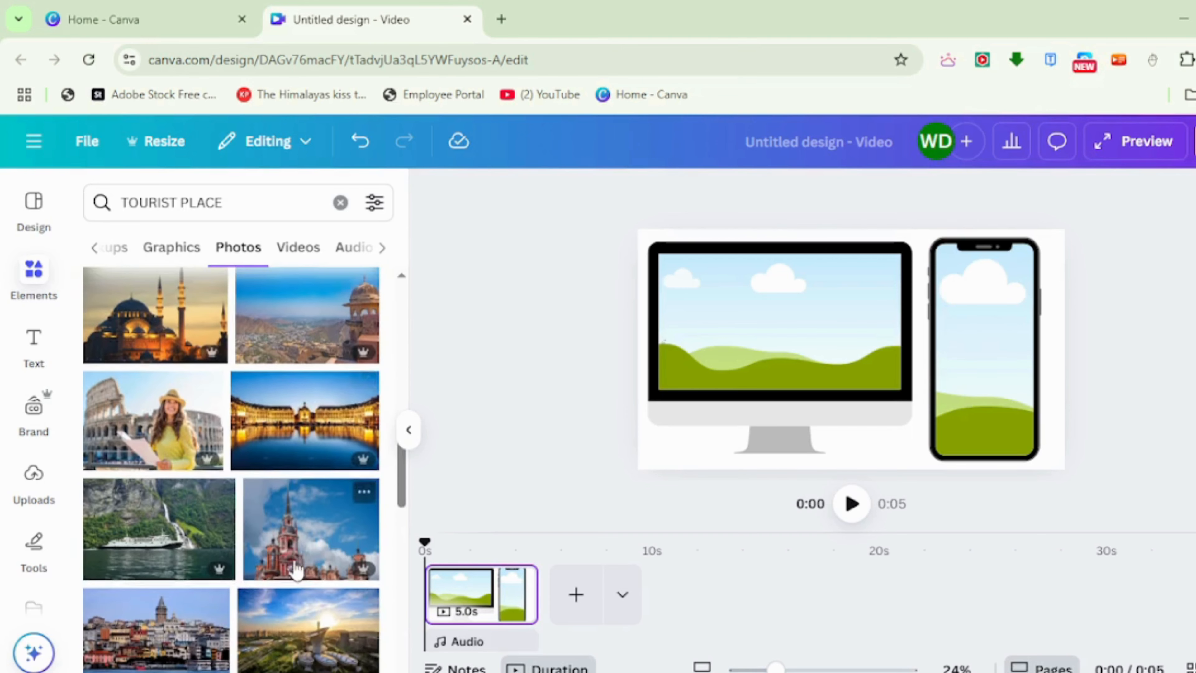
pyautogui.moveTo(207, 391); pyautogui.dragTo(662, 339)
pyautogui.doubleClick(749, 339)
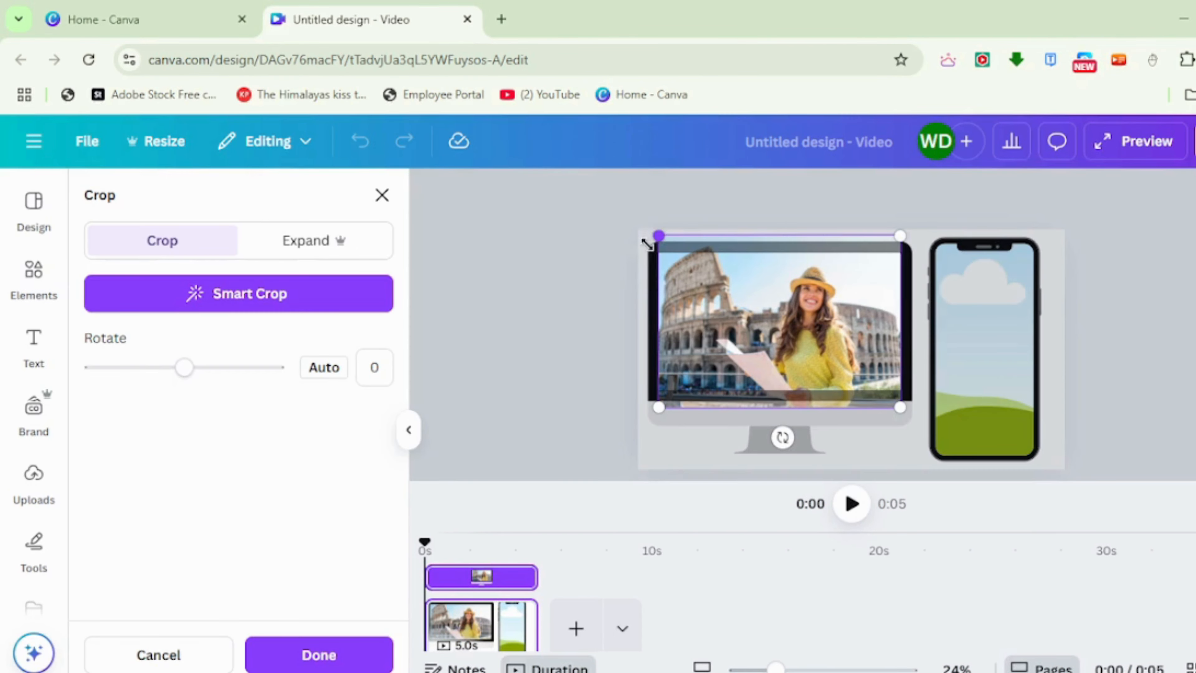
pyautogui.moveTo(659, 235); pyautogui.dragTo(634, 217)
pyautogui.moveTo(663, 300); pyautogui.dragTo(685, 315)
pyautogui.click(537, 325)
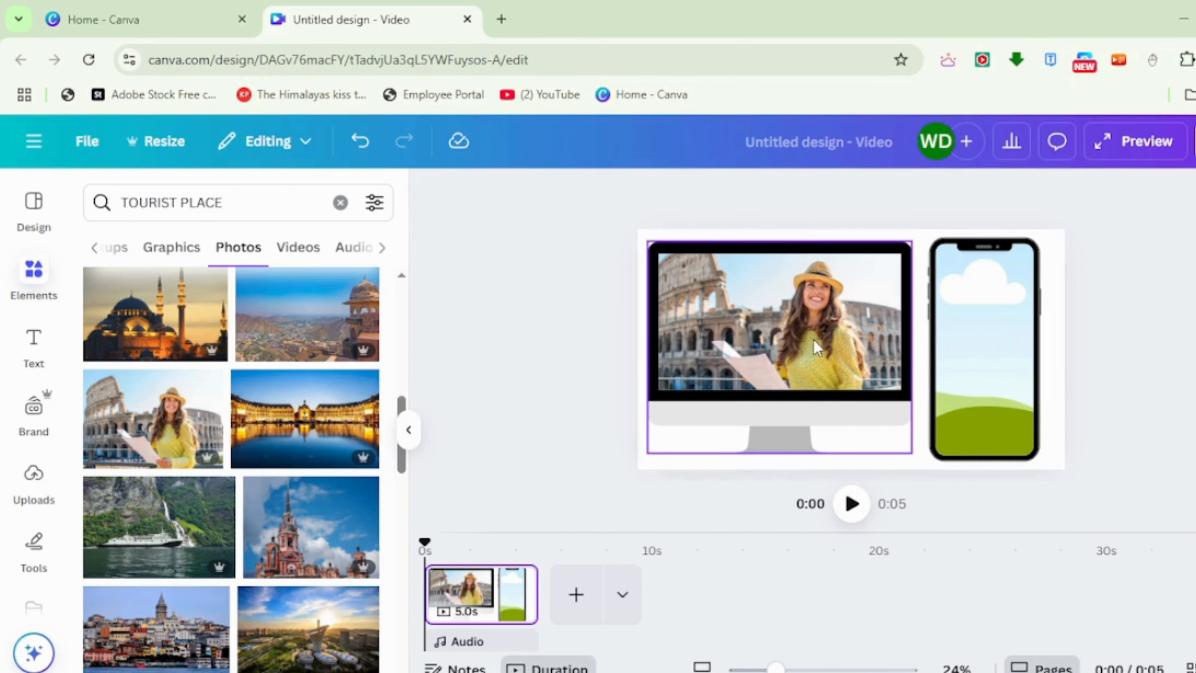
# Fill the smartphone frame with the portrait photo of the woman in denim shorts walking on a city street.
pyautogui.scroll(-10, 351, 526)
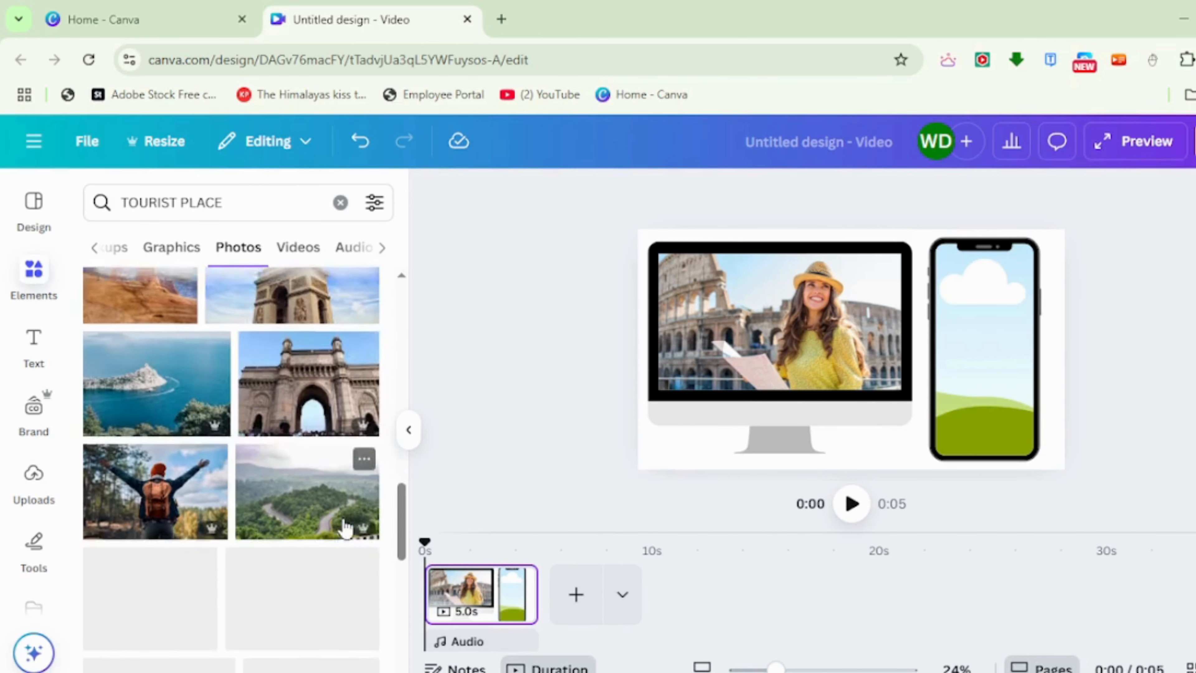
pyautogui.scroll(-10, 346, 526)
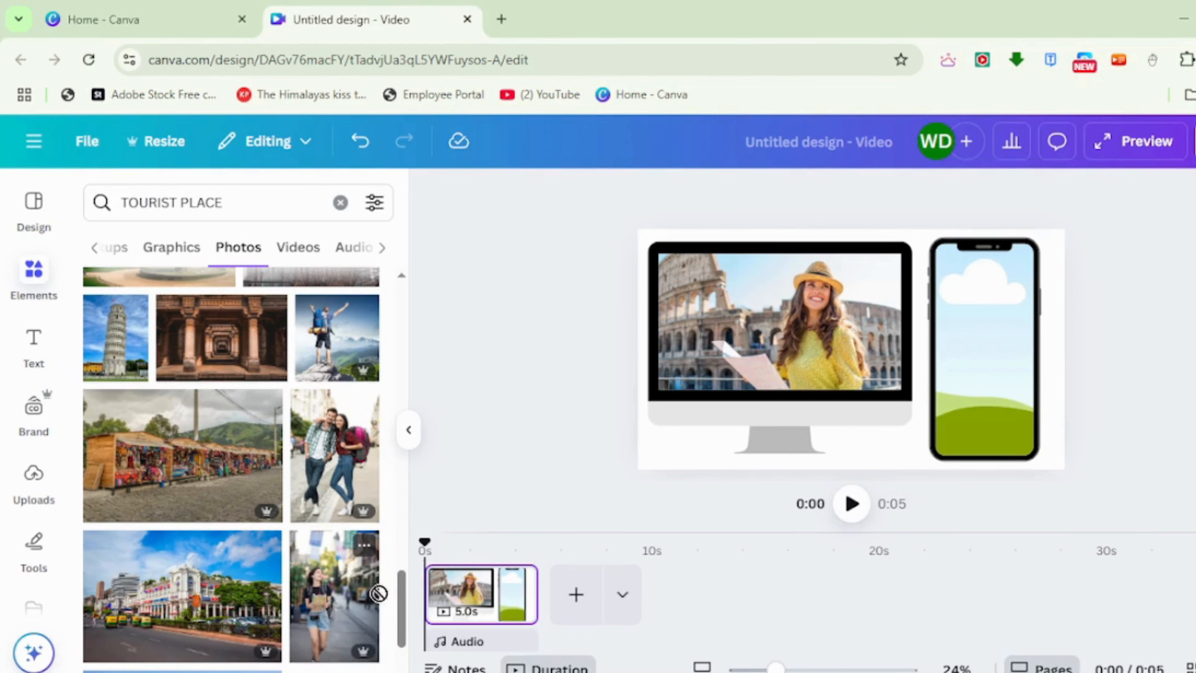
pyautogui.moveTo(378, 593); pyautogui.dragTo(980, 376)
pyautogui.doubleClick(961, 375)
pyautogui.click(1155, 396)
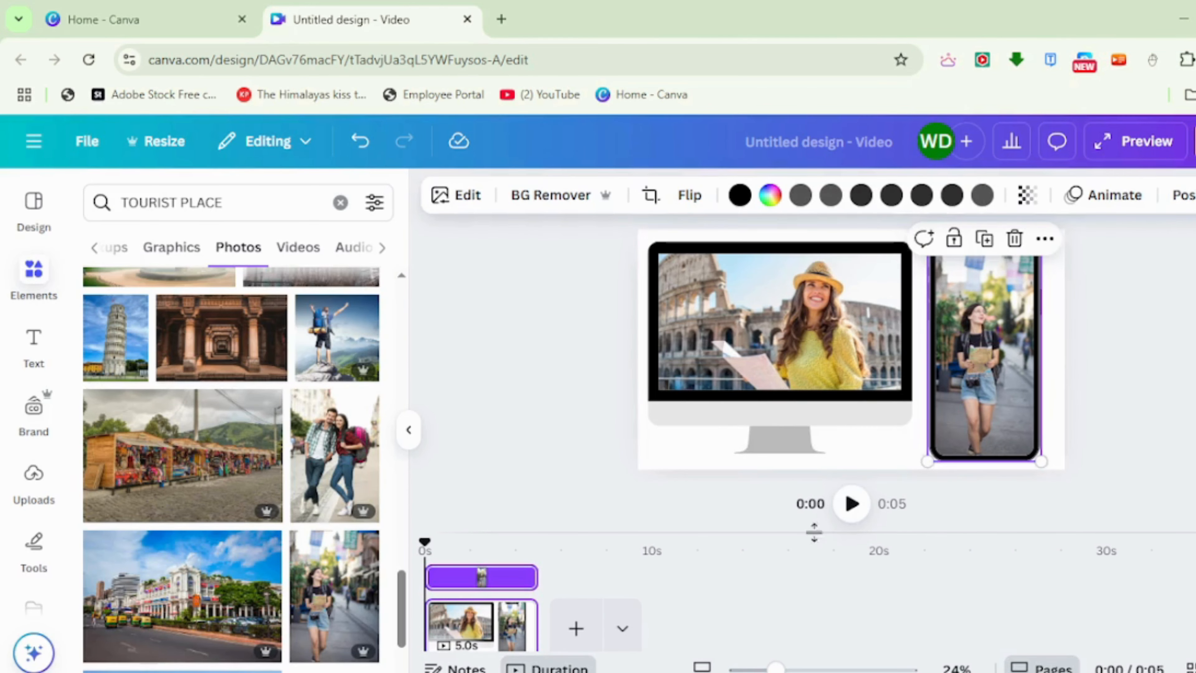
# Replace the smartphone frame's photo with the photo of the couple carrying backpacks.
pyautogui.moveTo(309, 466); pyautogui.dragTo(918, 369)
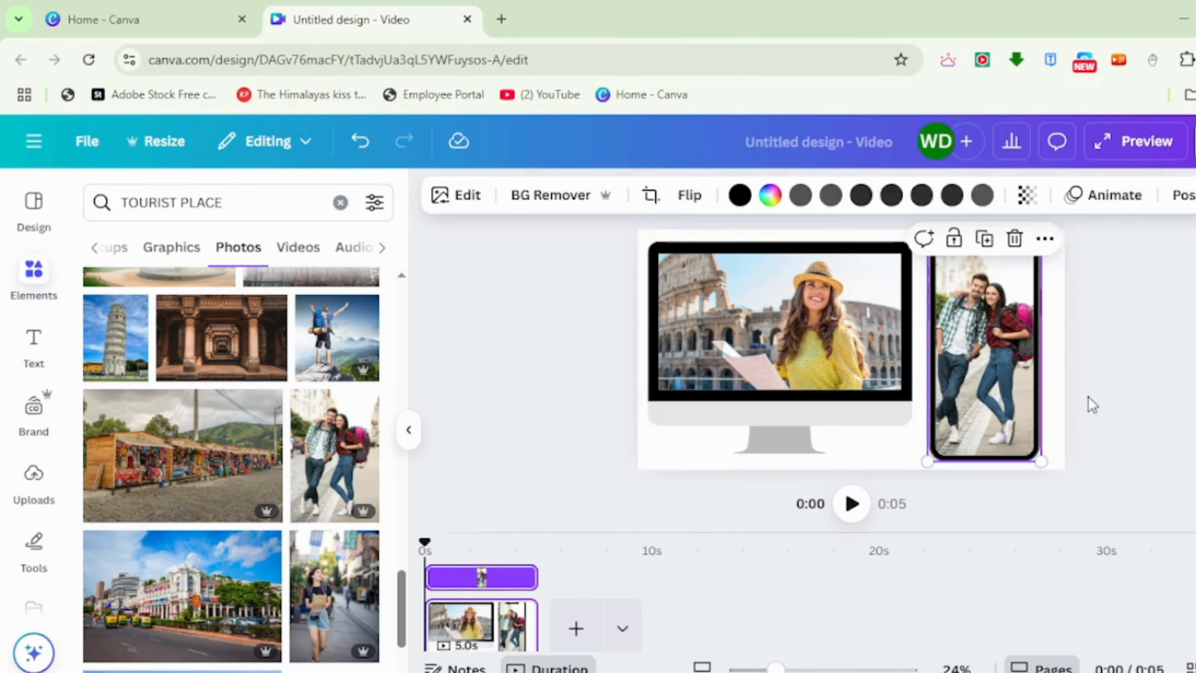
pyautogui.click(1091, 404)
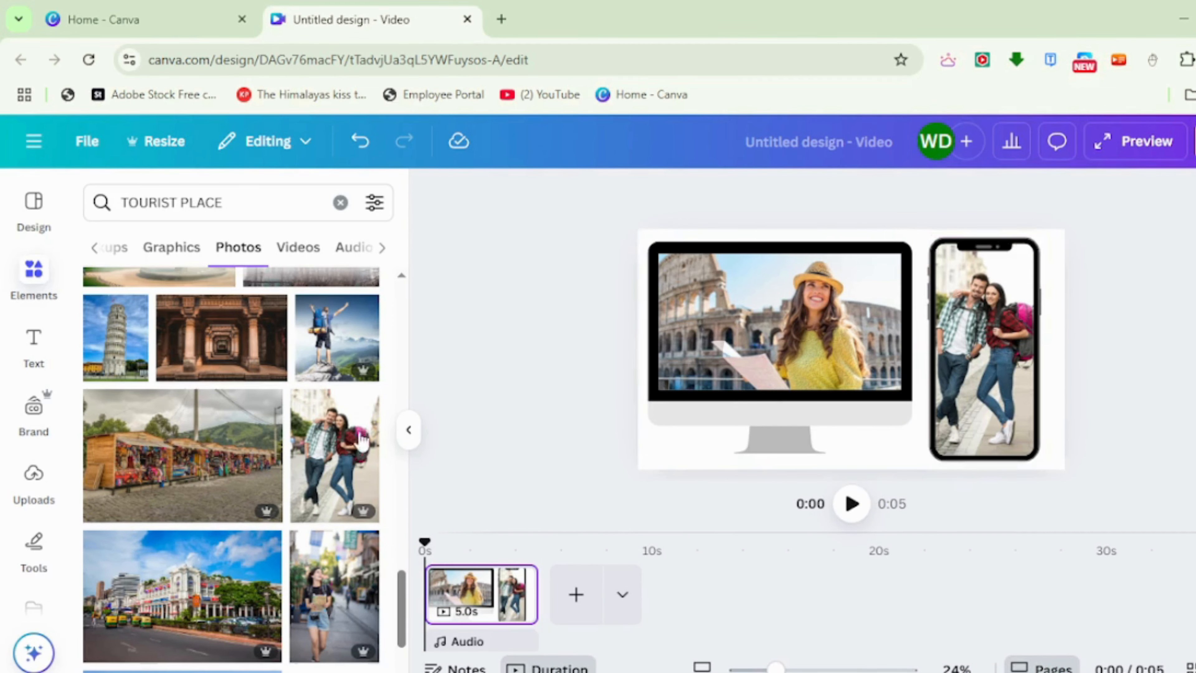
pyautogui.scroll(-10, 386, 433)
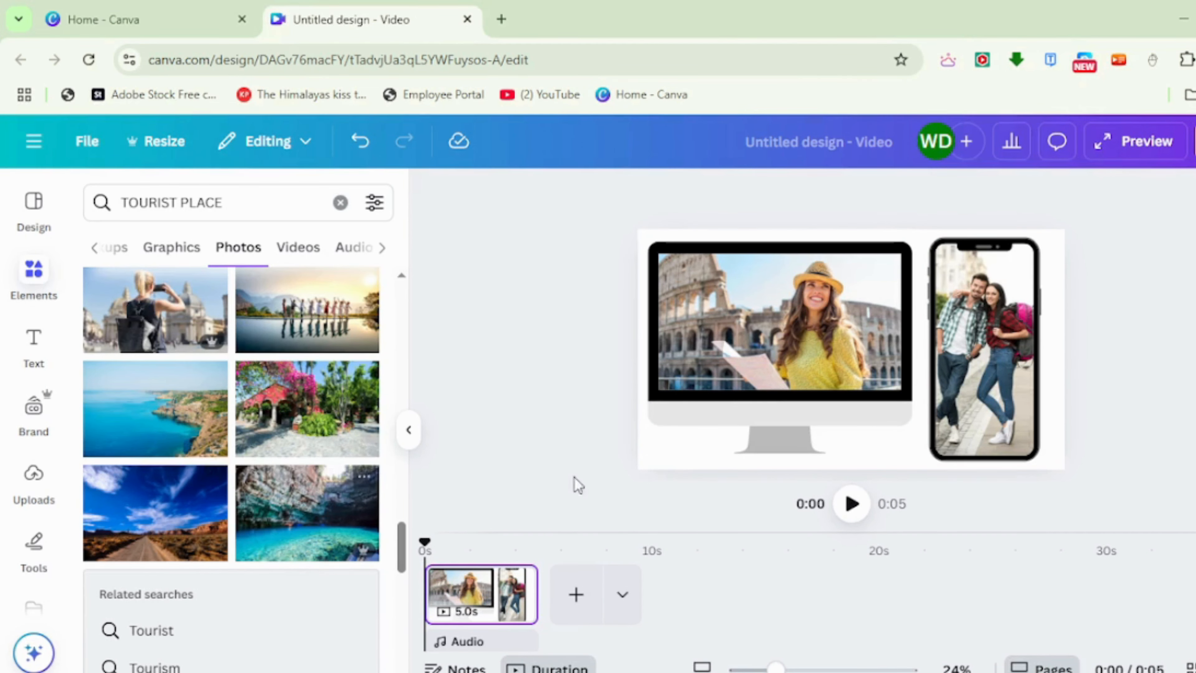
pyautogui.click(409, 445)
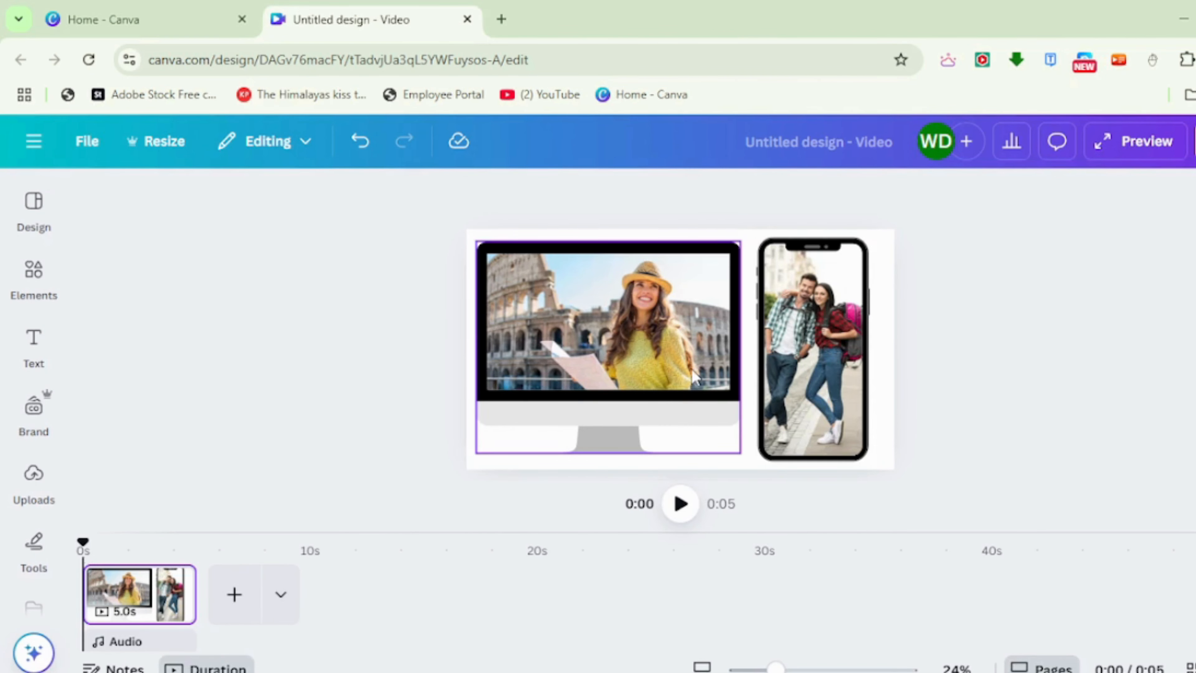
# Delete the Colosseum photo from the desktop monitor frame and fill the frame with the garden photo with pink flowers.
pyautogui.click(641, 349)
pyautogui.rightClick(639, 350)
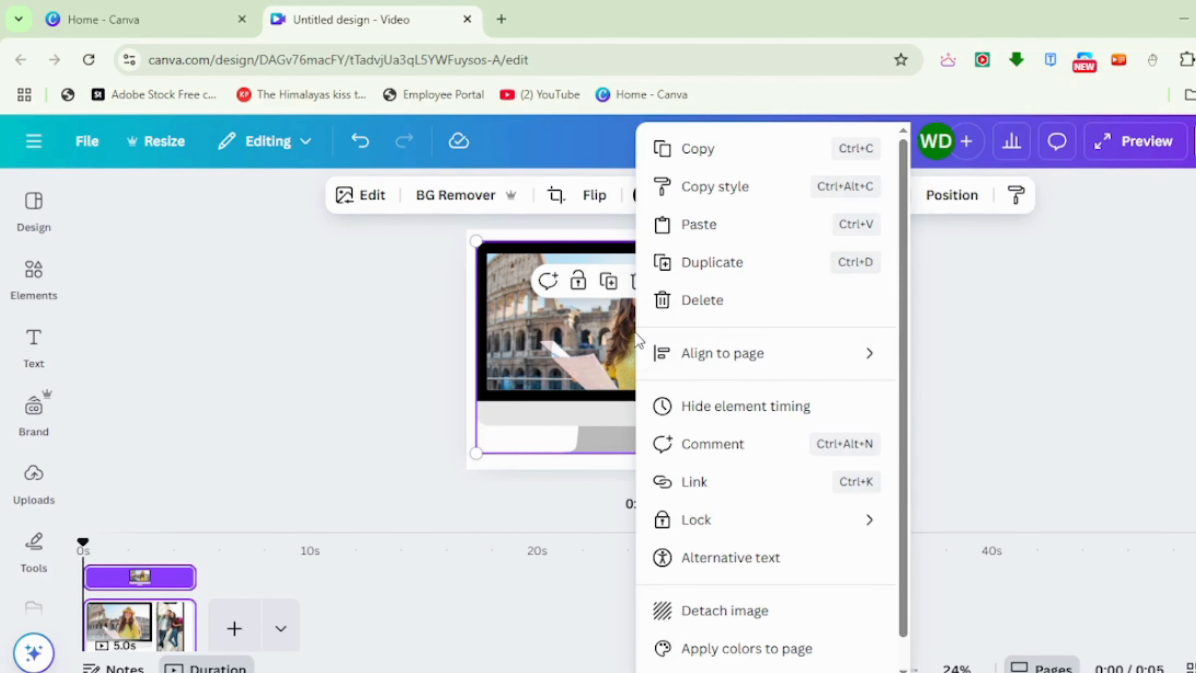
pyautogui.click(607, 375)
pyautogui.click(637, 283)
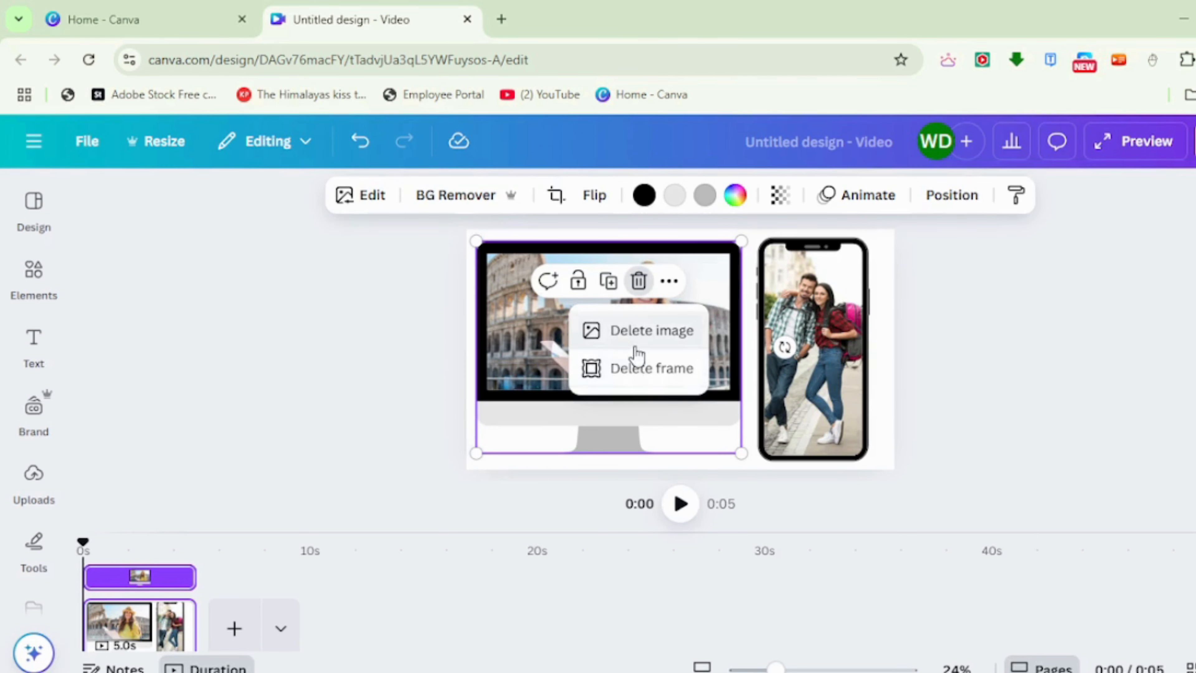
pyautogui.click(634, 347)
pyautogui.click(35, 281)
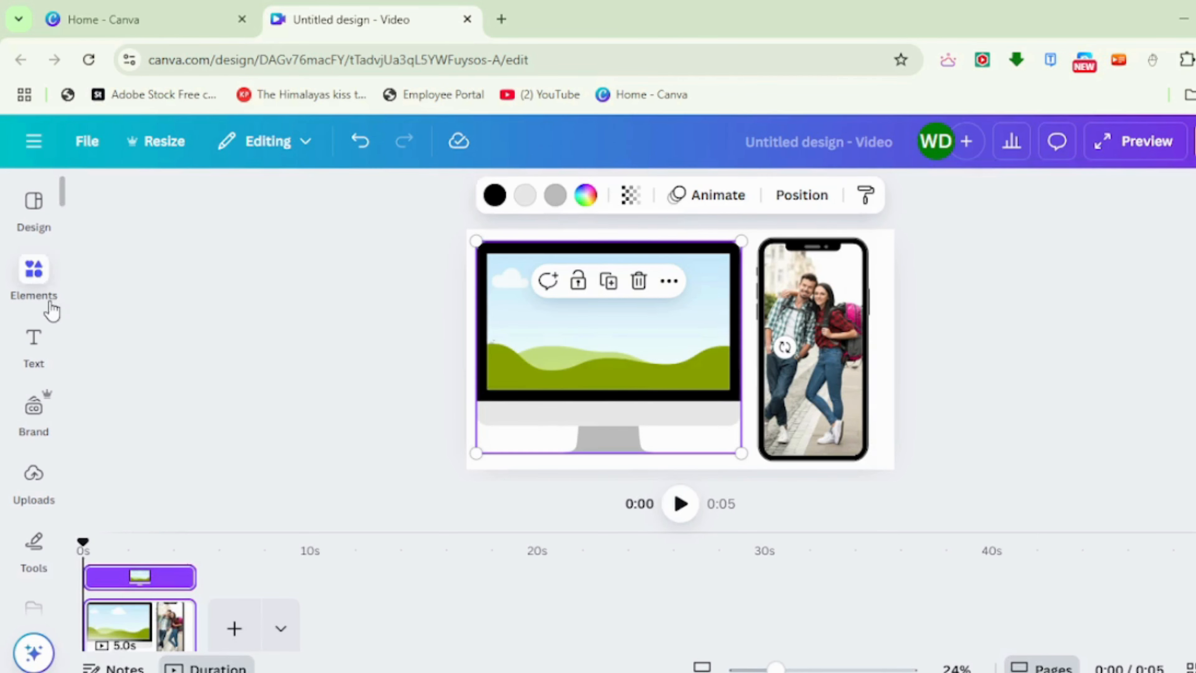
pyautogui.moveTo(263, 430); pyautogui.dragTo(755, 391)
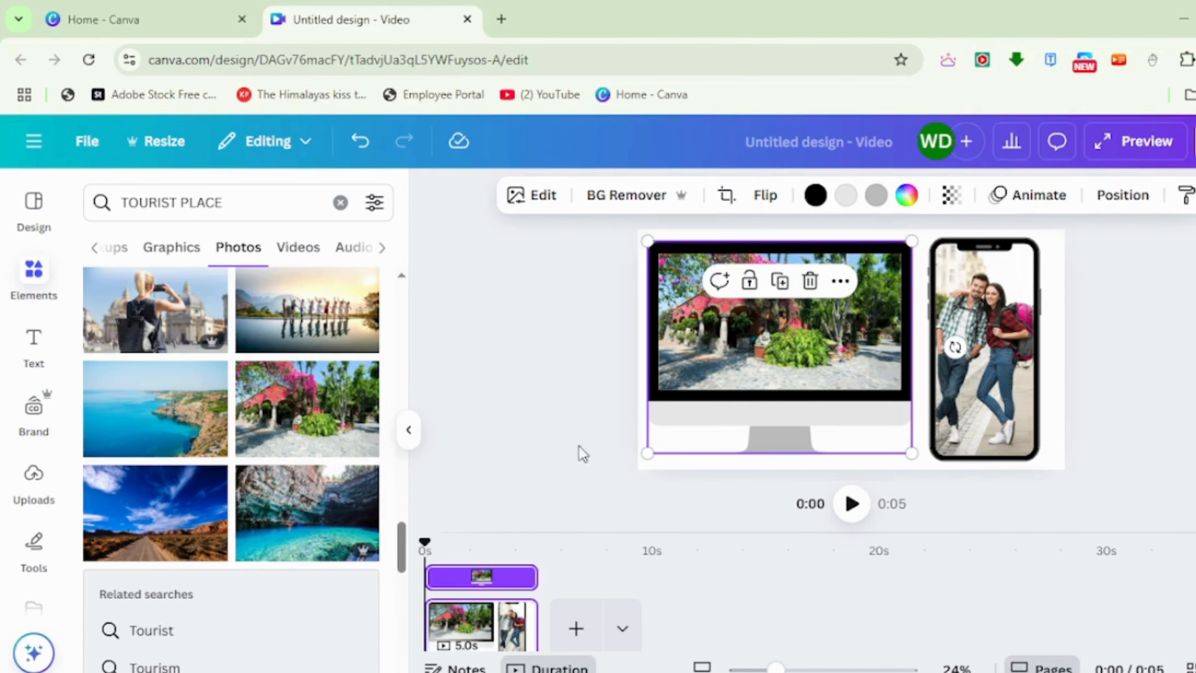
# Replace the desktop monitor frame's photo with the crowded town square and clock tower, and shift the photo slightly upward within the frame.
pyautogui.scroll(-10, 253, 540)
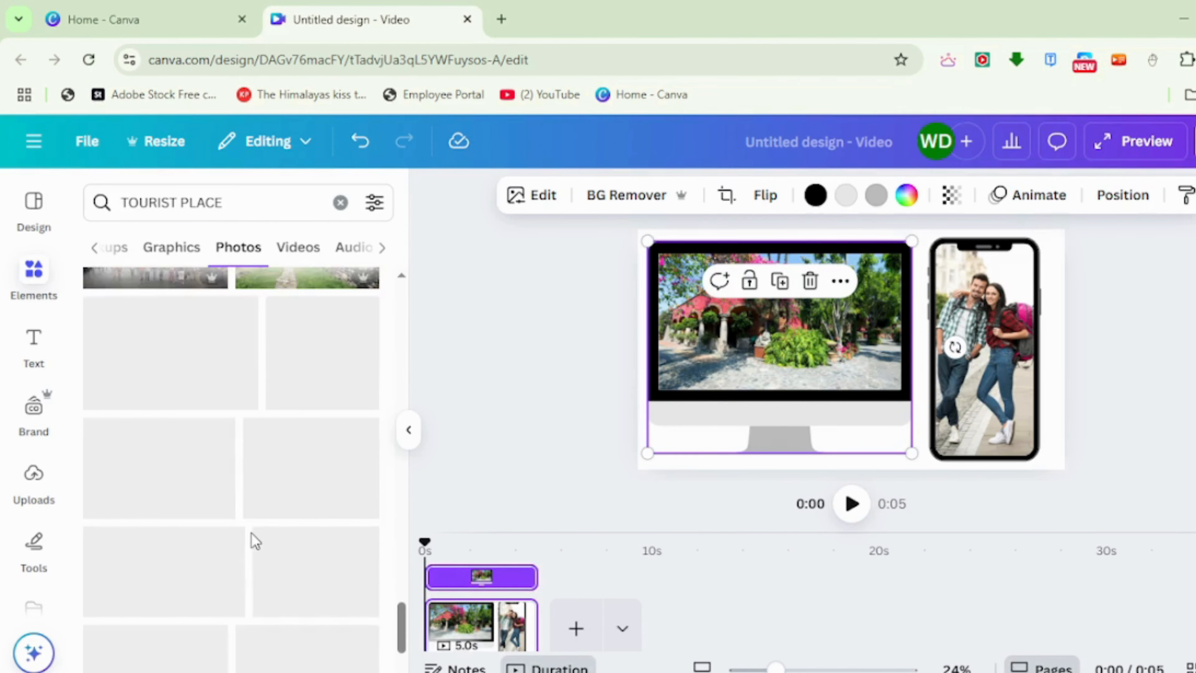
pyautogui.scroll(3, 253, 540)
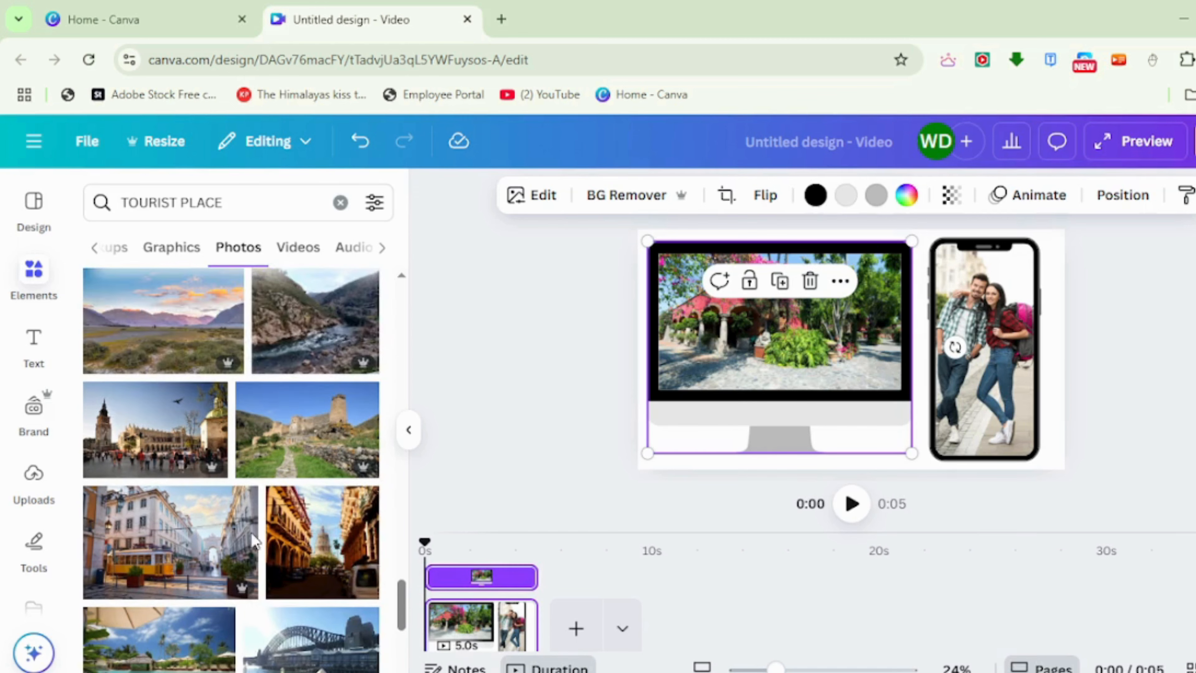
pyautogui.moveTo(115, 455); pyautogui.dragTo(694, 371)
pyautogui.doubleClick(767, 380)
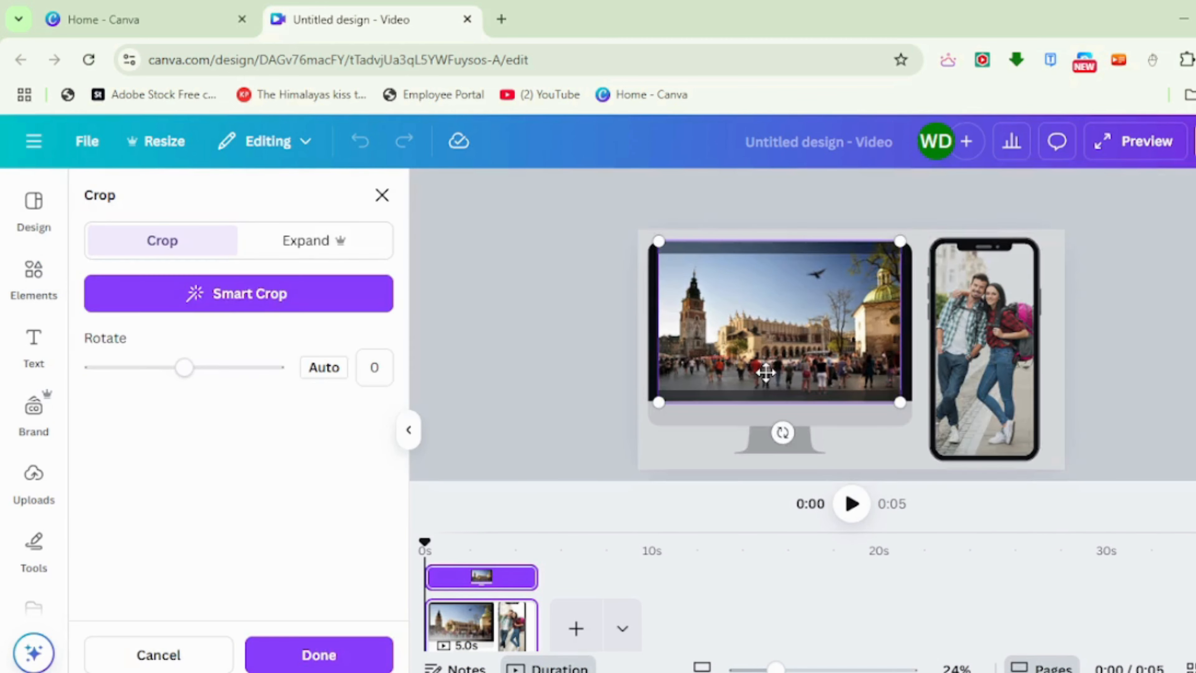
pyautogui.moveTo(767, 379); pyautogui.dragTo(777, 358)
pyautogui.click(1193, 333)
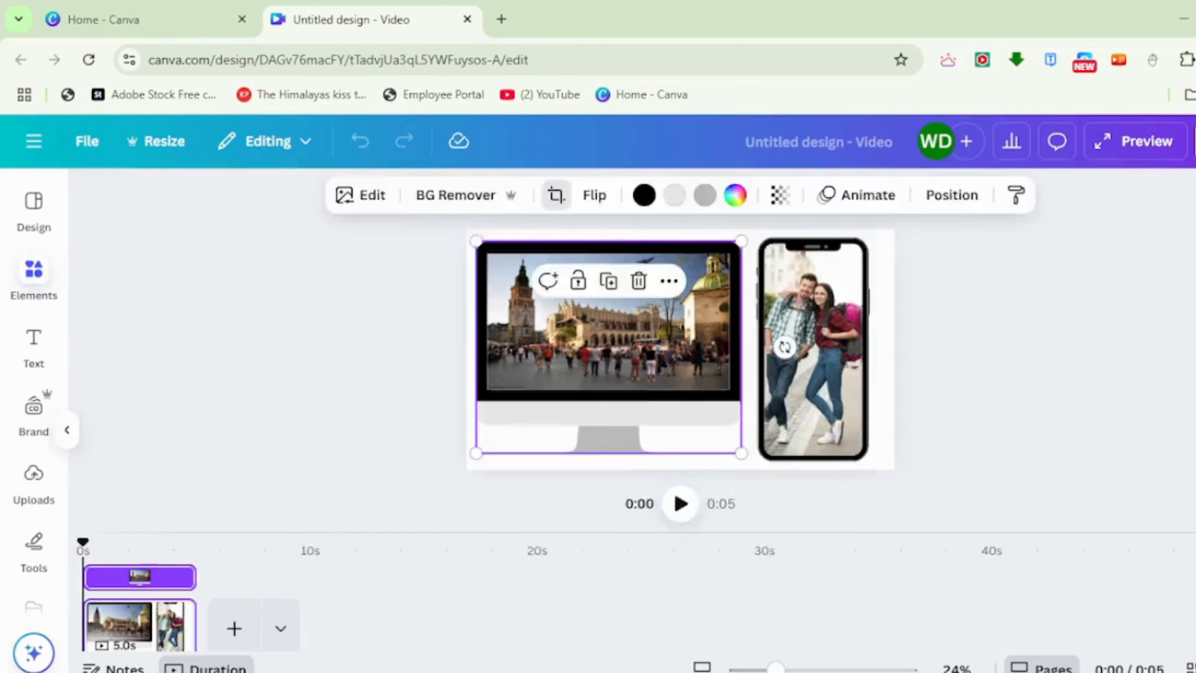
pyautogui.click(1192, 332)
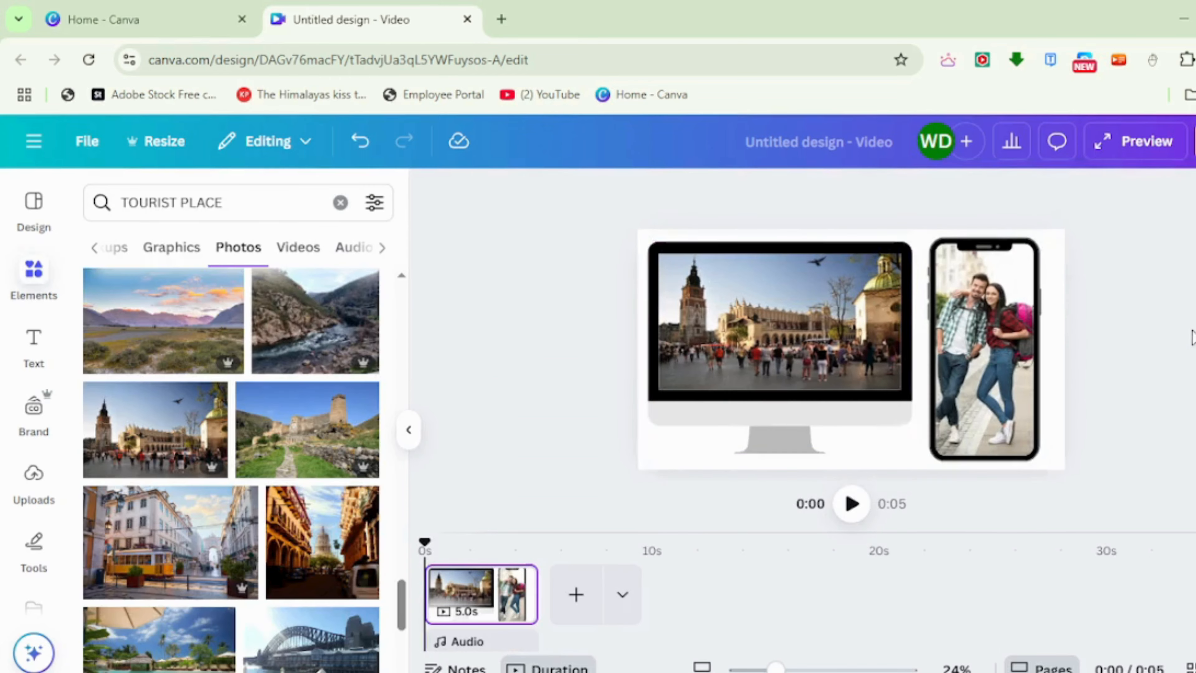
# Clear the element search, open the full frames collection and browse to the Letters category.
pyautogui.click(400, 433)
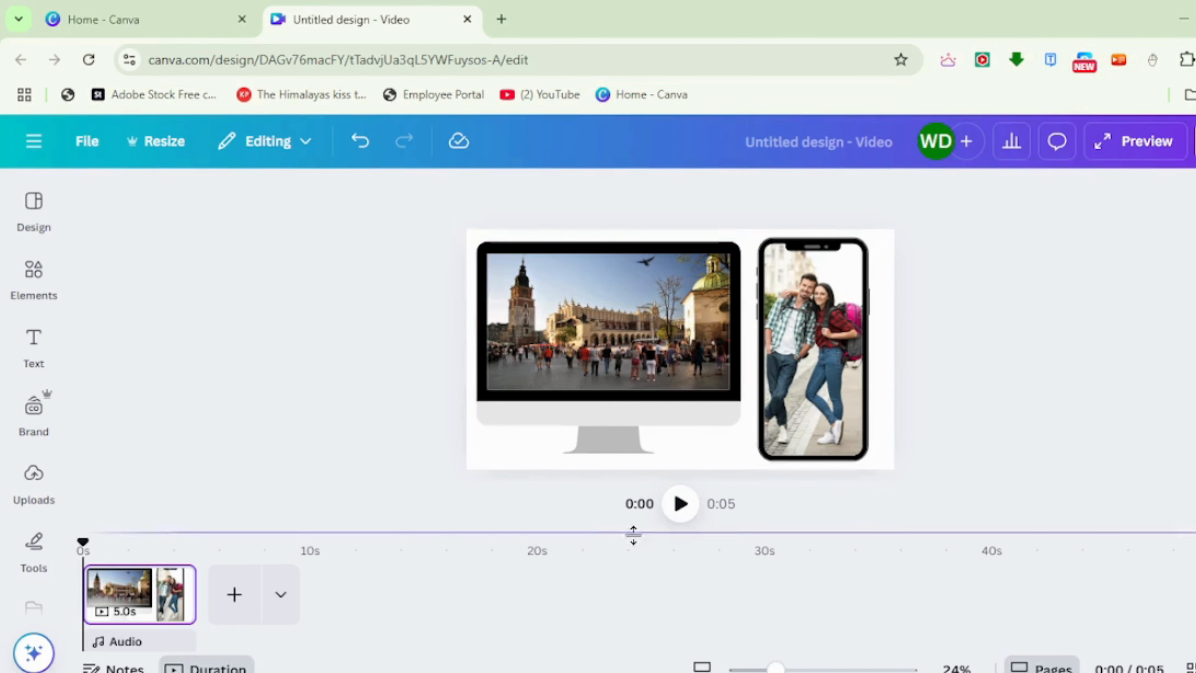
pyautogui.click(24, 295)
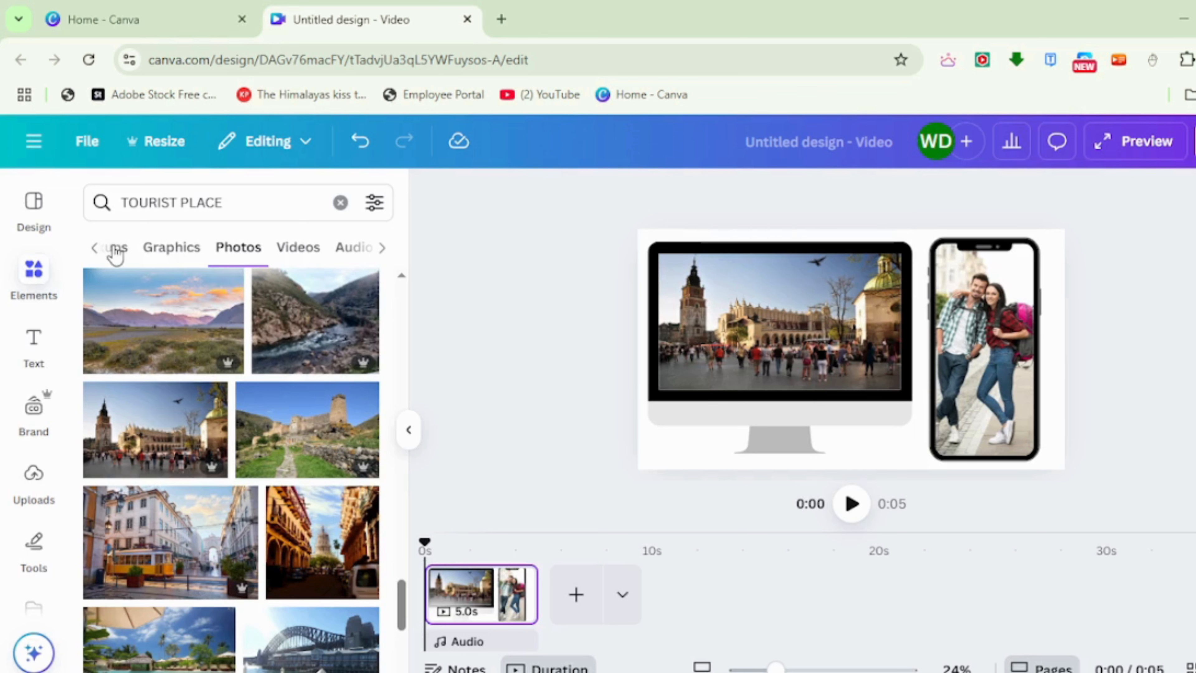
pyautogui.click(340, 203)
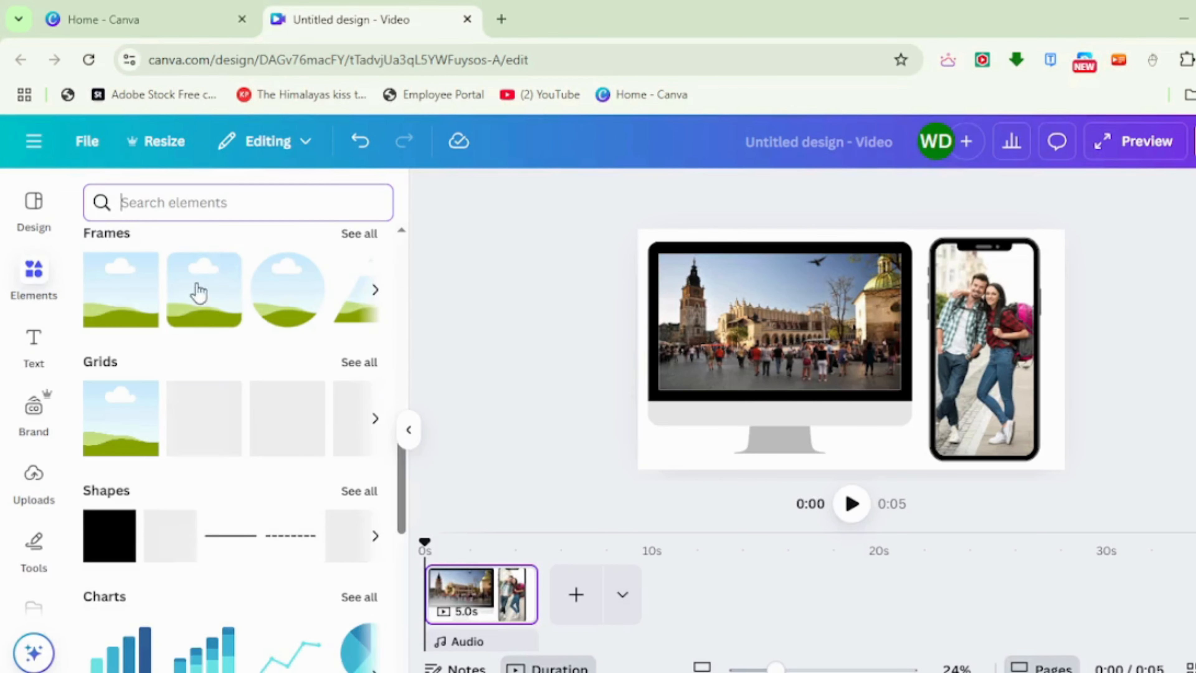
pyautogui.click(359, 233)
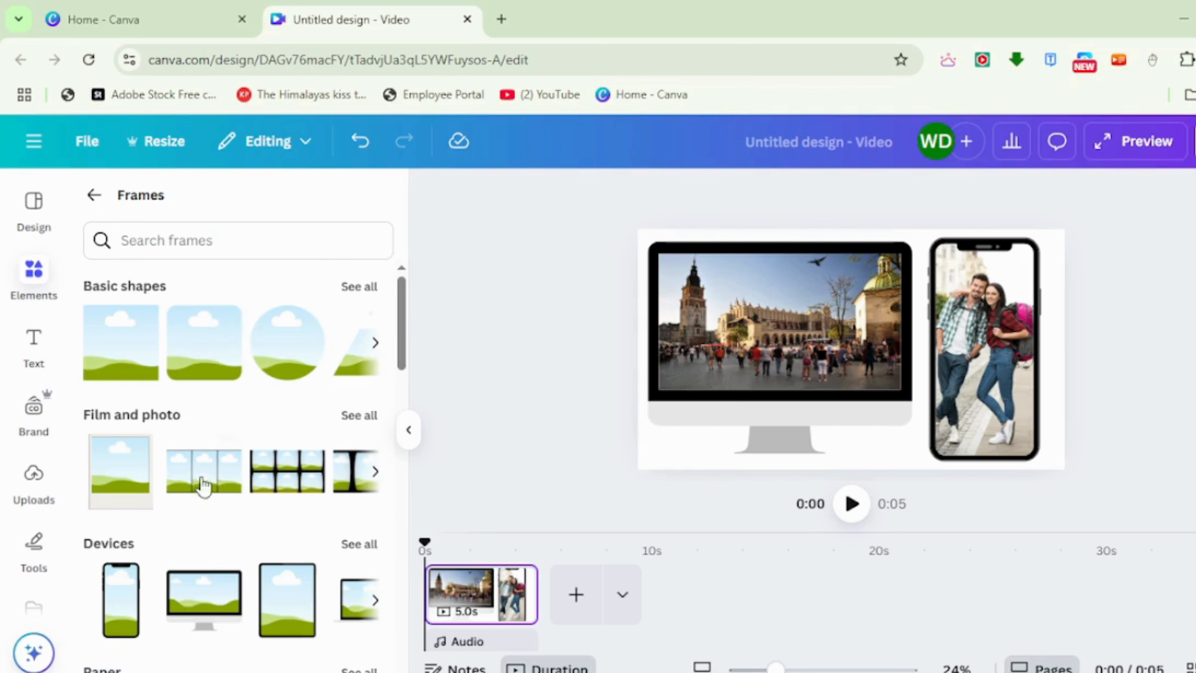
pyautogui.scroll(-4, 204, 485)
pyautogui.scroll(2, 322, 528)
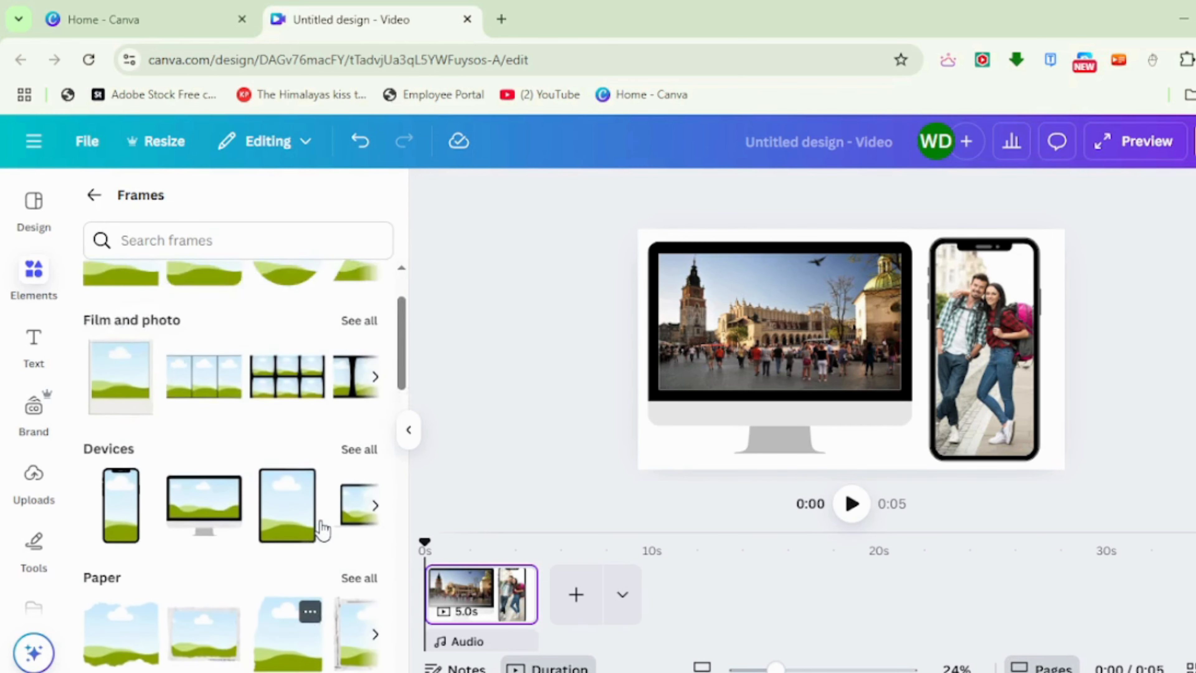
pyautogui.scroll(-8, 322, 527)
pyautogui.scroll(-2, 322, 527)
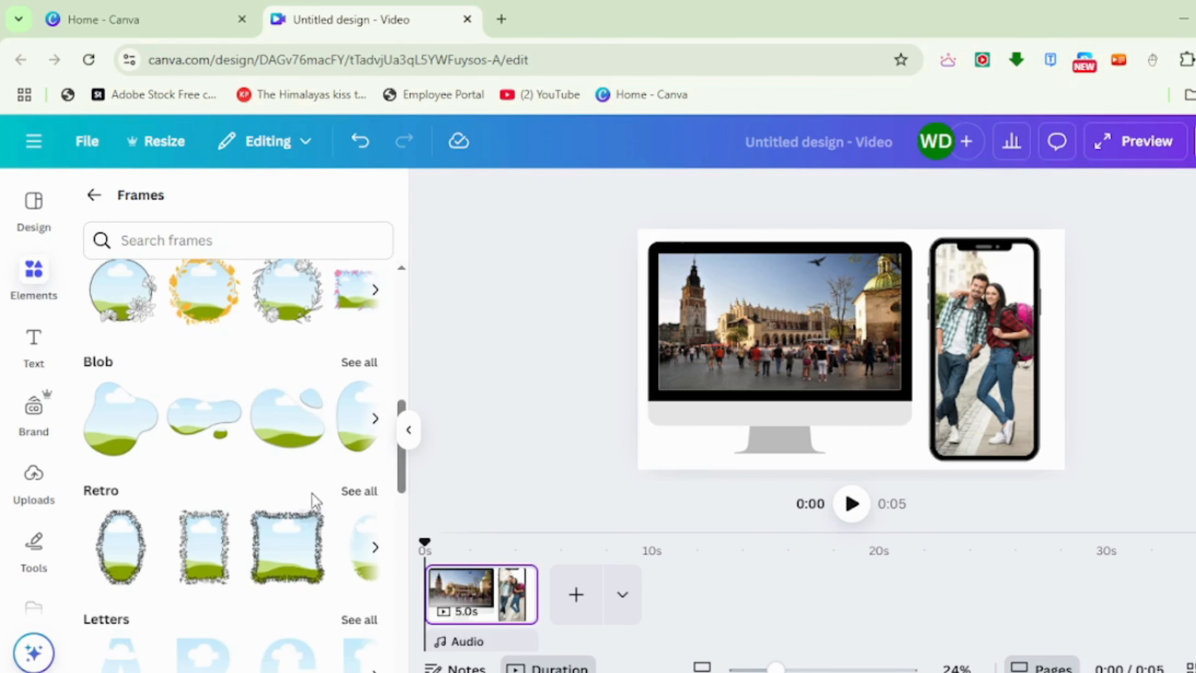
pyautogui.scroll(-4, 289, 558)
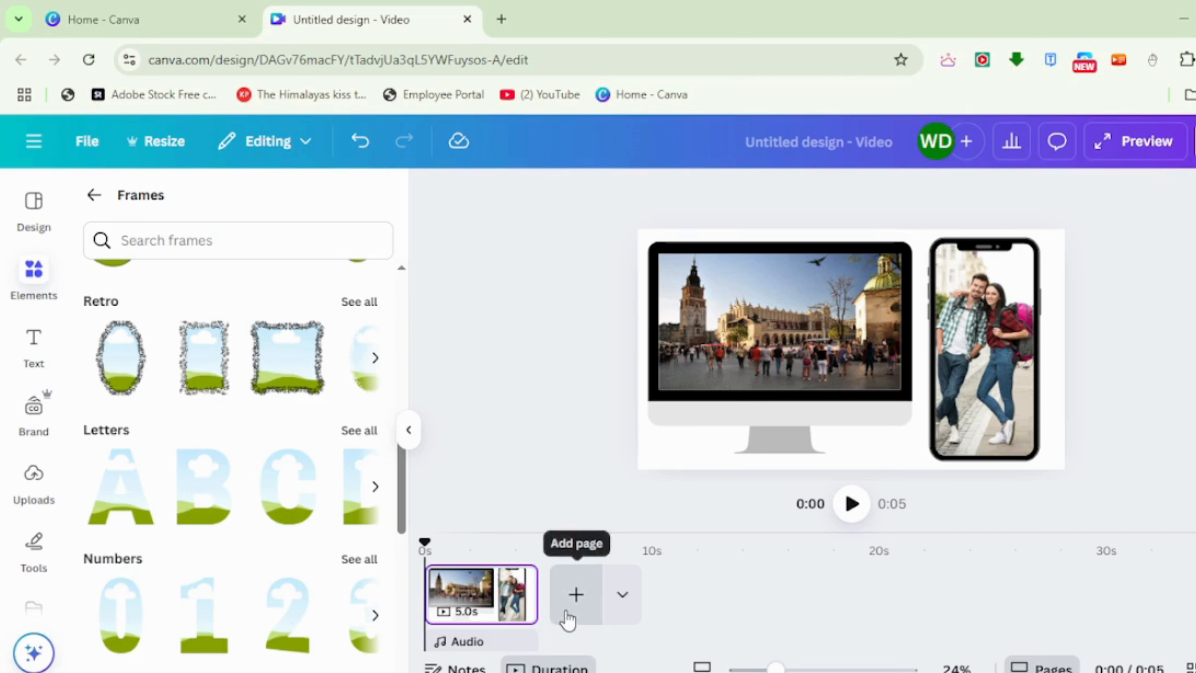
# Add a blank second page, insert the letter A frame and enlarge it to nearly full page height on the left half.
pyautogui.click(574, 594)
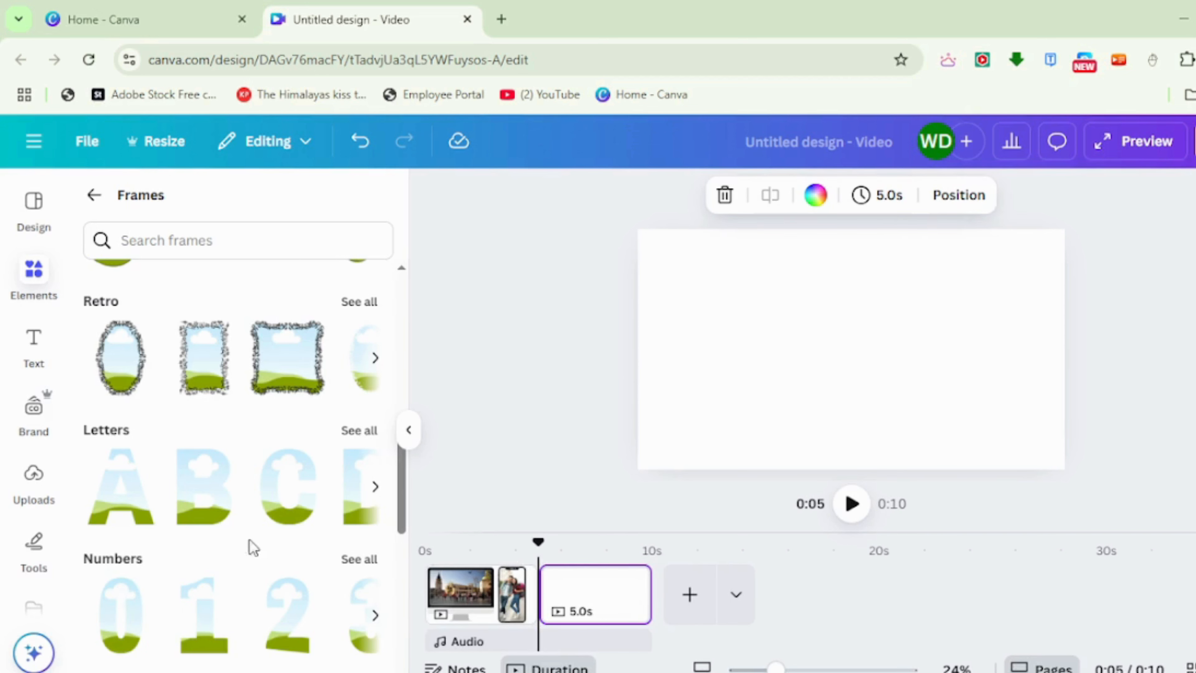
pyautogui.click(139, 519)
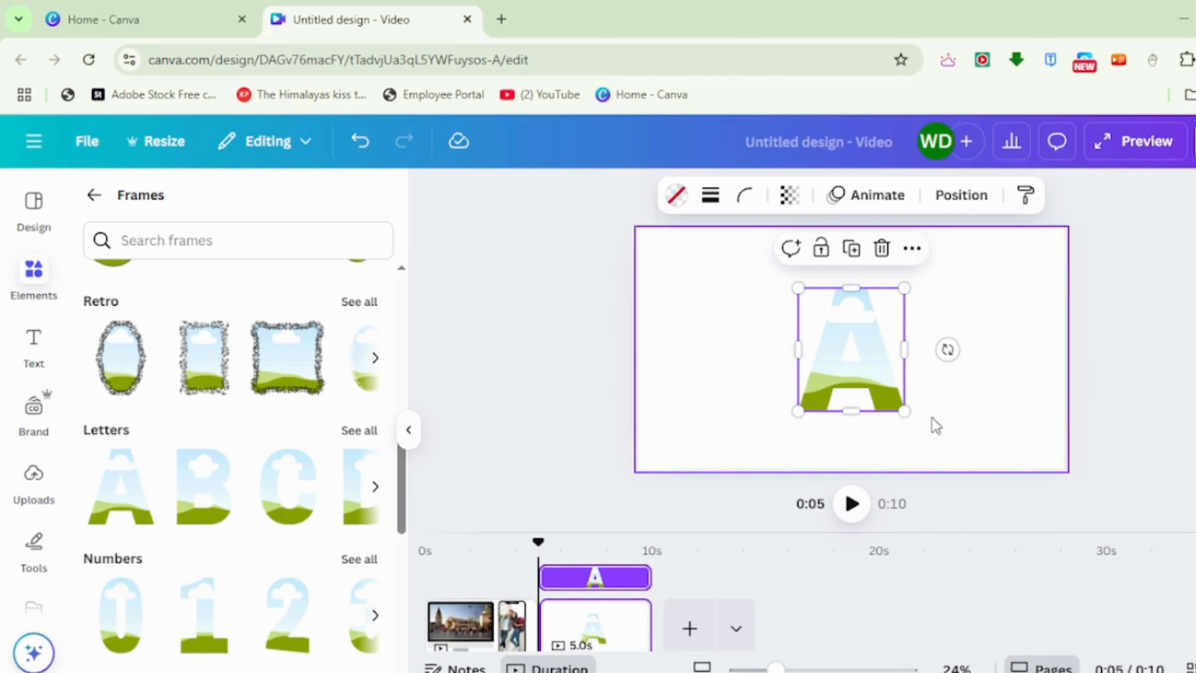
pyautogui.moveTo(798, 411); pyautogui.dragTo(743, 382)
pyautogui.click(849, 446)
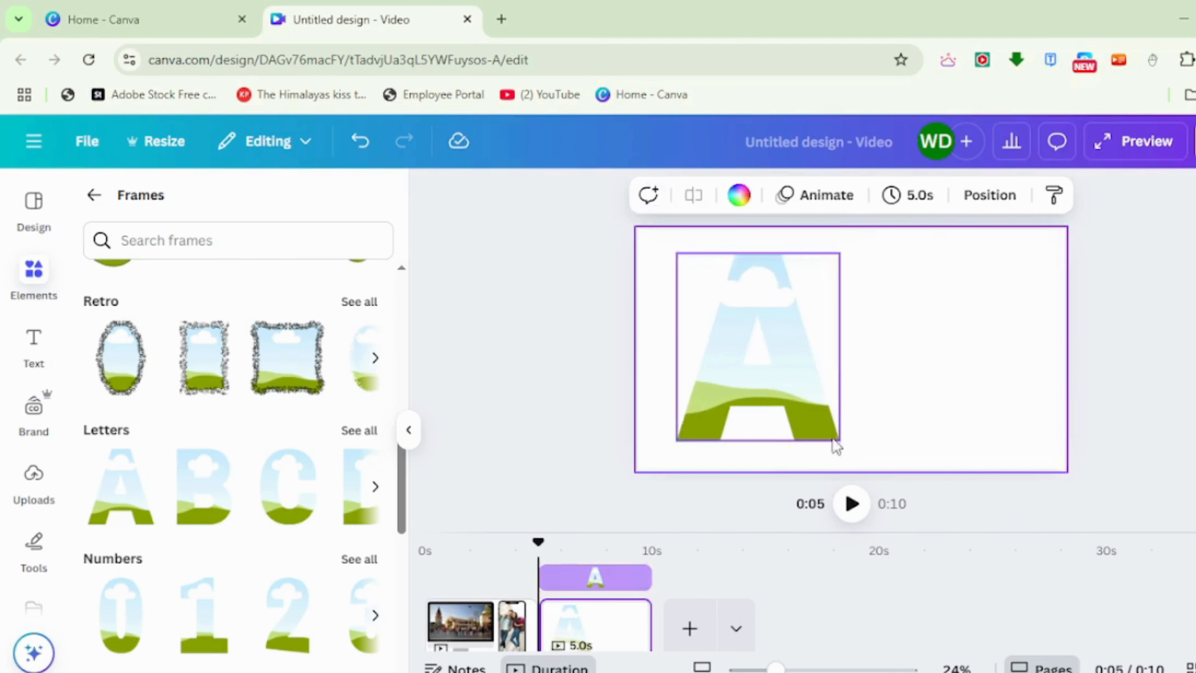
pyautogui.click(814, 431)
pyautogui.moveTo(841, 443); pyautogui.dragTo(864, 470)
# Add the letter B frame, enlarge it to match the letter A's height and place it directly to the A's right.
pyautogui.click(240, 515)
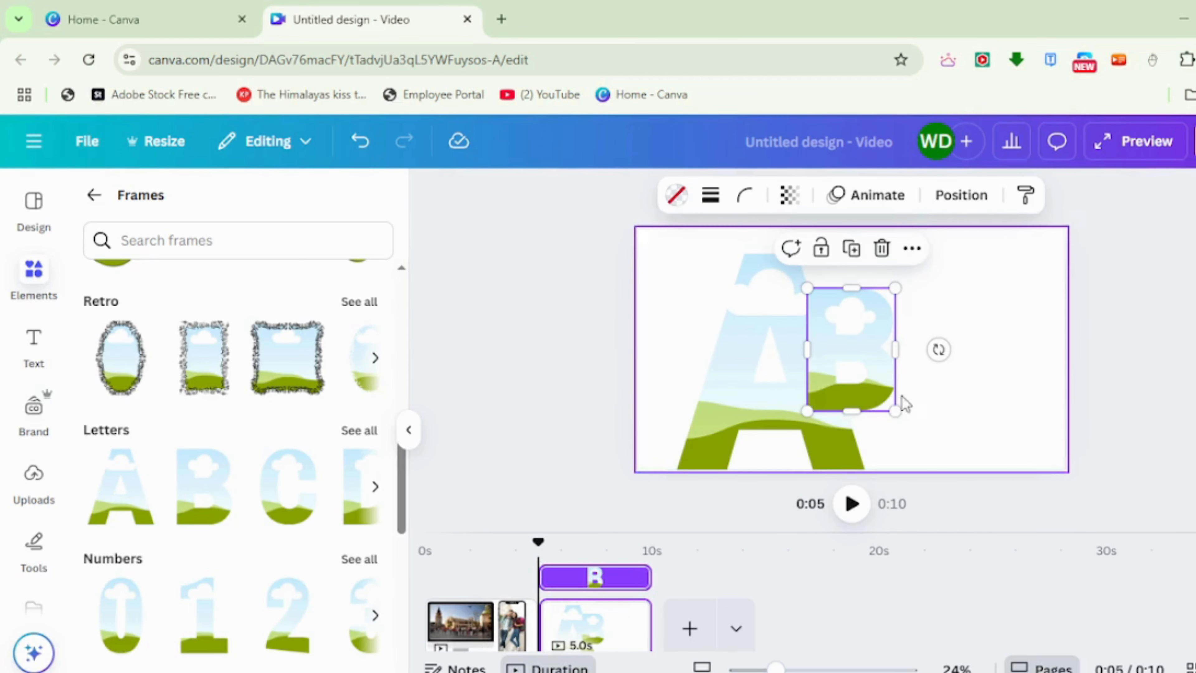
pyautogui.moveTo(900, 400); pyautogui.dragTo(1064, 441)
pyautogui.moveTo(940, 427); pyautogui.dragTo(938, 430)
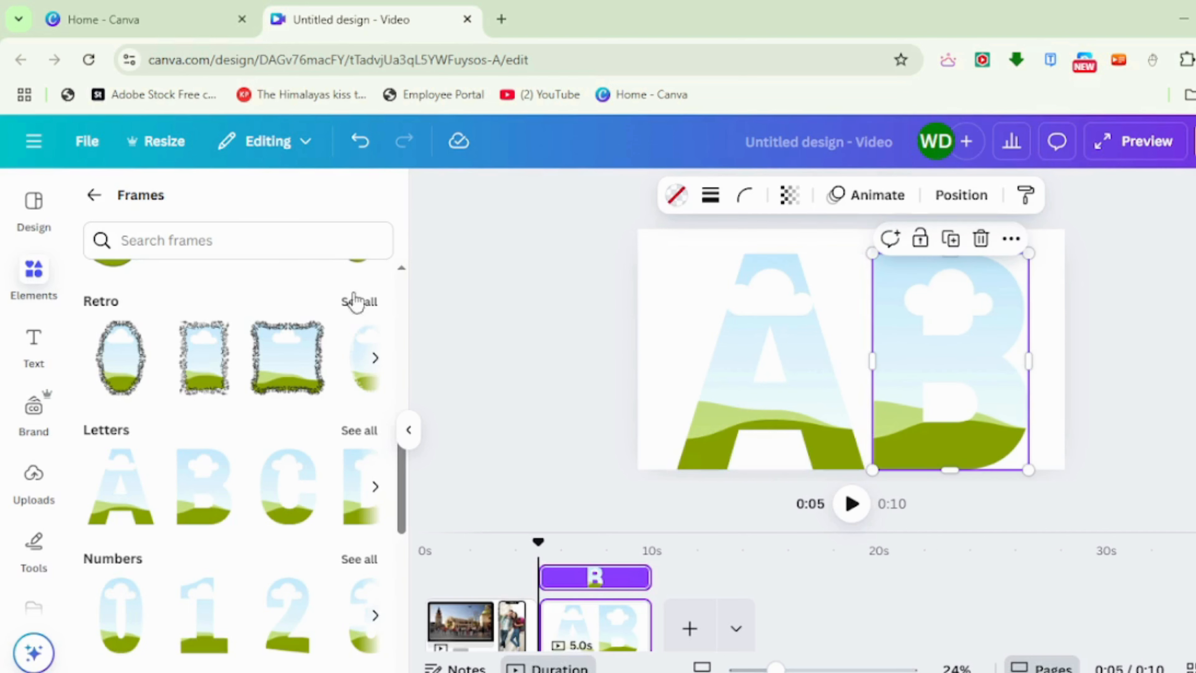
# Leave the frames collection, return to the photo results and fill the letter A frame with the embracing couple in traditional dress.
pyautogui.click(94, 195)
pyautogui.click(221, 202)
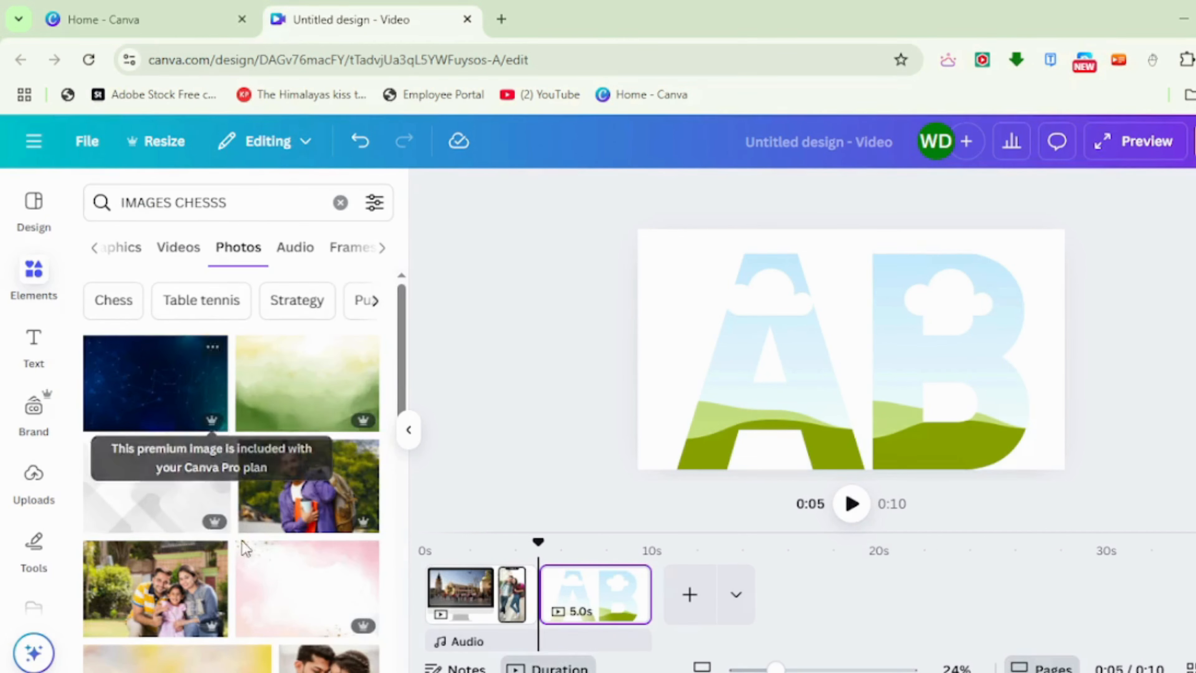
pyautogui.scroll(-2, 244, 563)
pyautogui.scroll(-3, 246, 579)
pyautogui.scroll(-5, 247, 571)
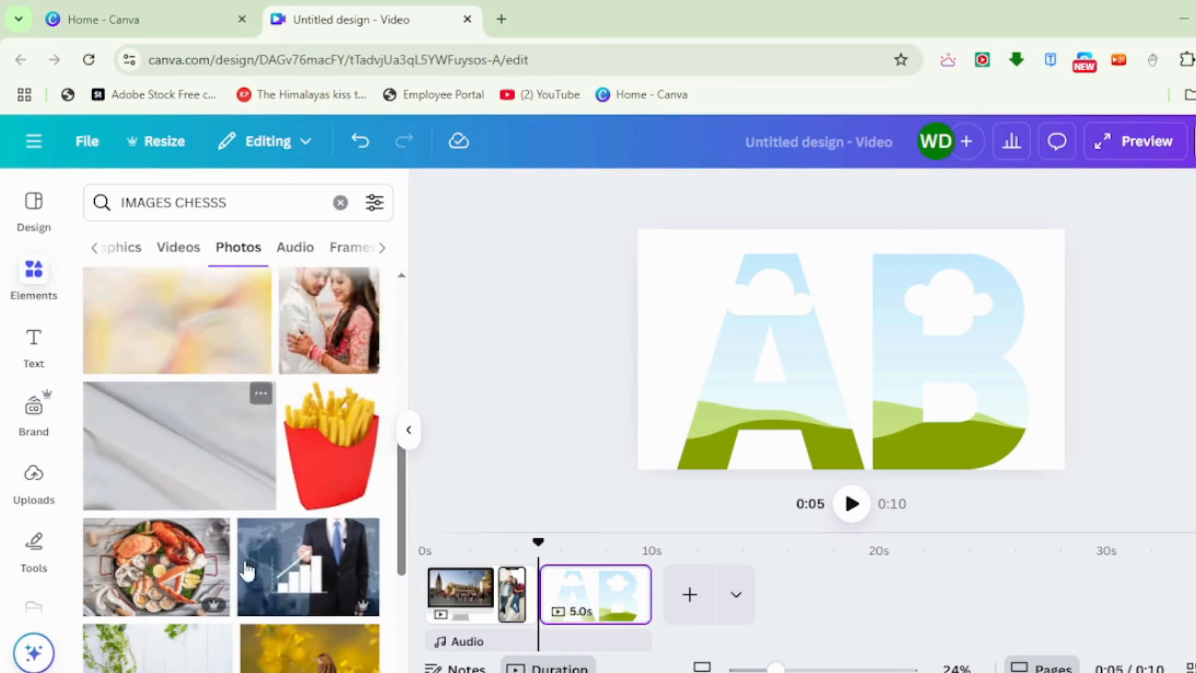
pyautogui.scroll(-2, 272, 542)
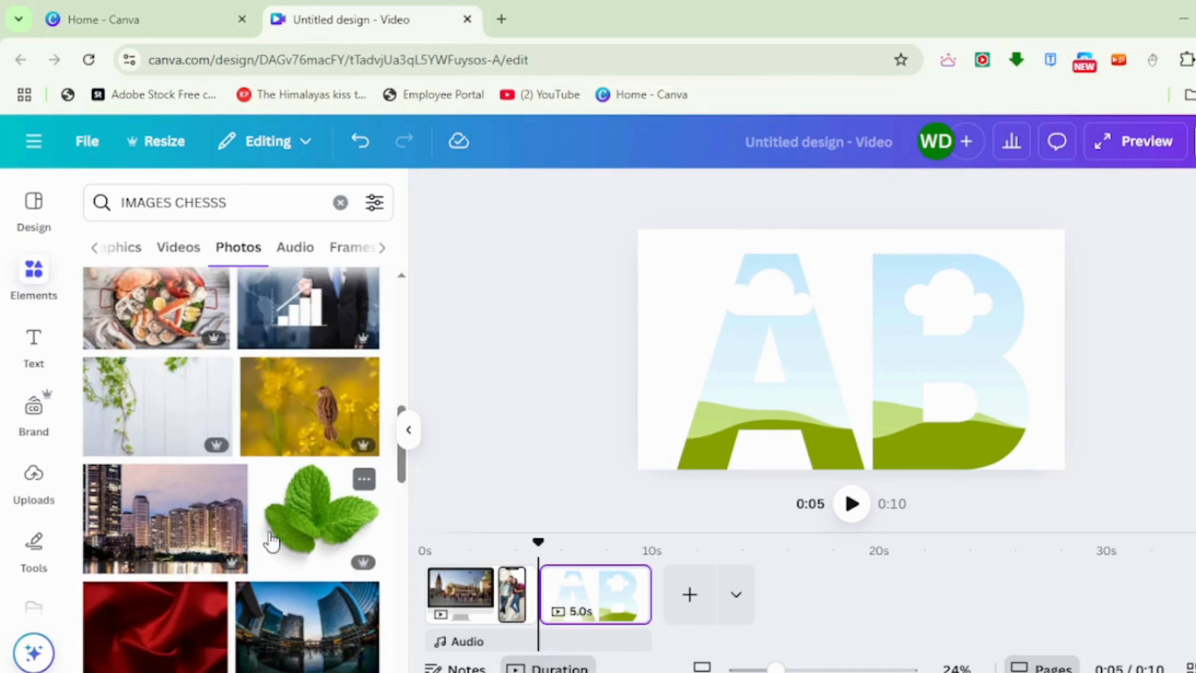
pyautogui.scroll(6, 273, 538)
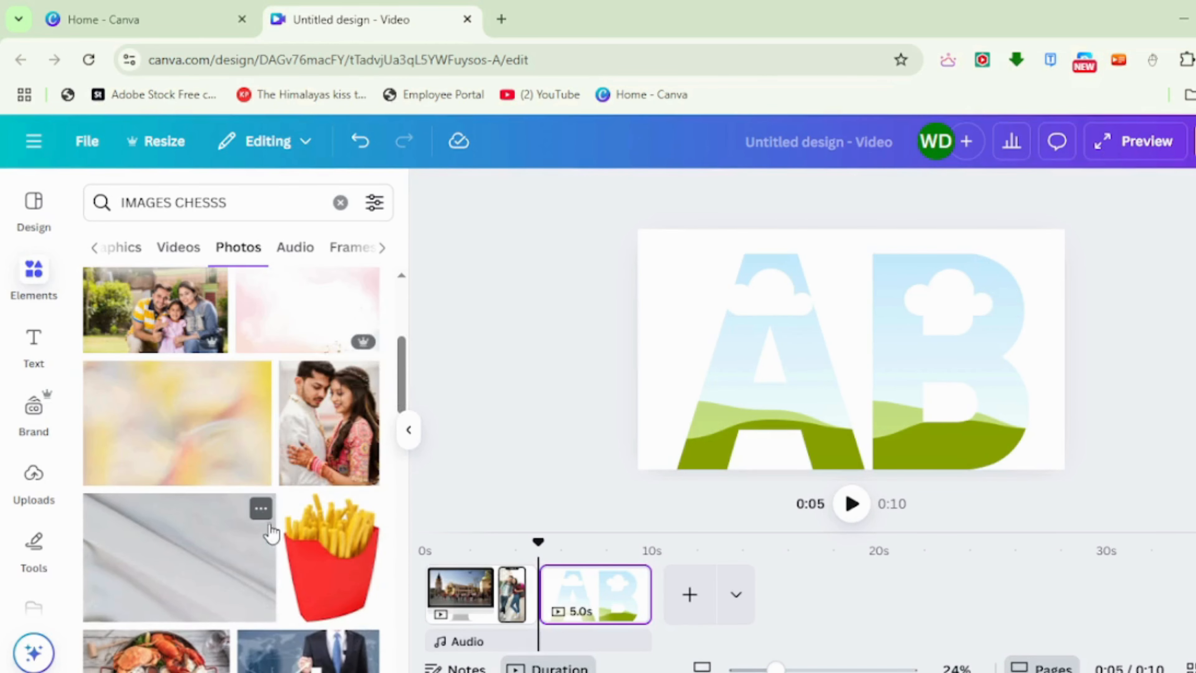
pyautogui.moveTo(393, 480); pyautogui.dragTo(796, 414)
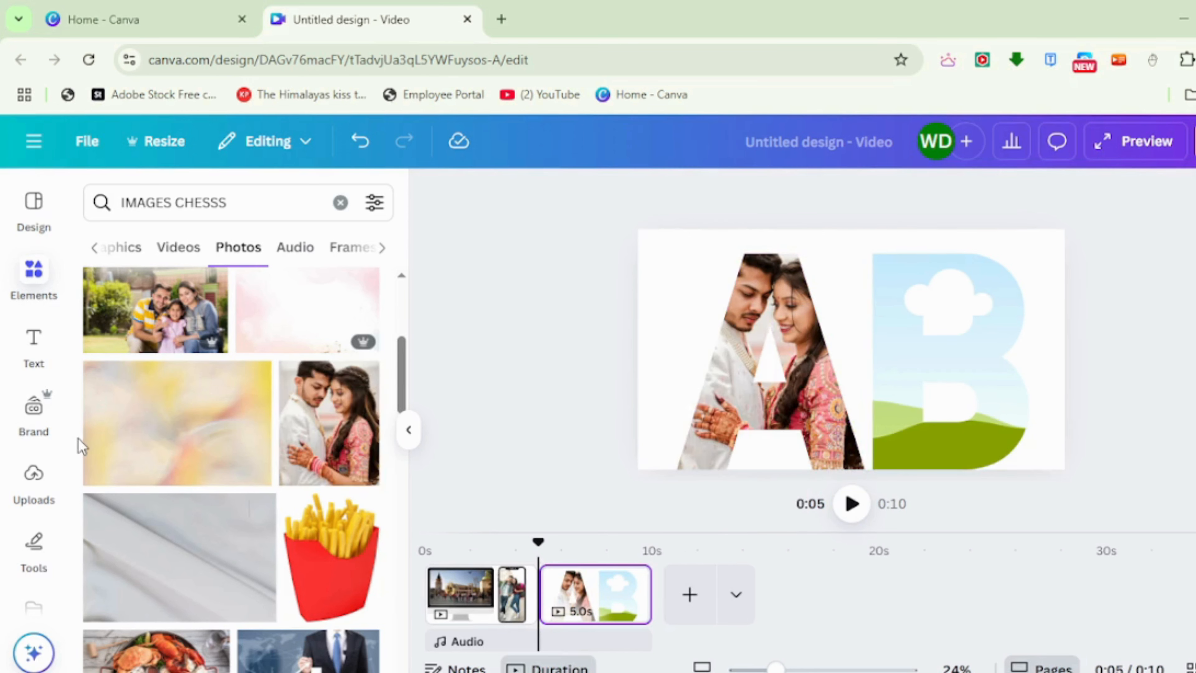
# Replace the letter A frame's photo with the draped red satin fabric image.
pyautogui.scroll(-8, 192, 521)
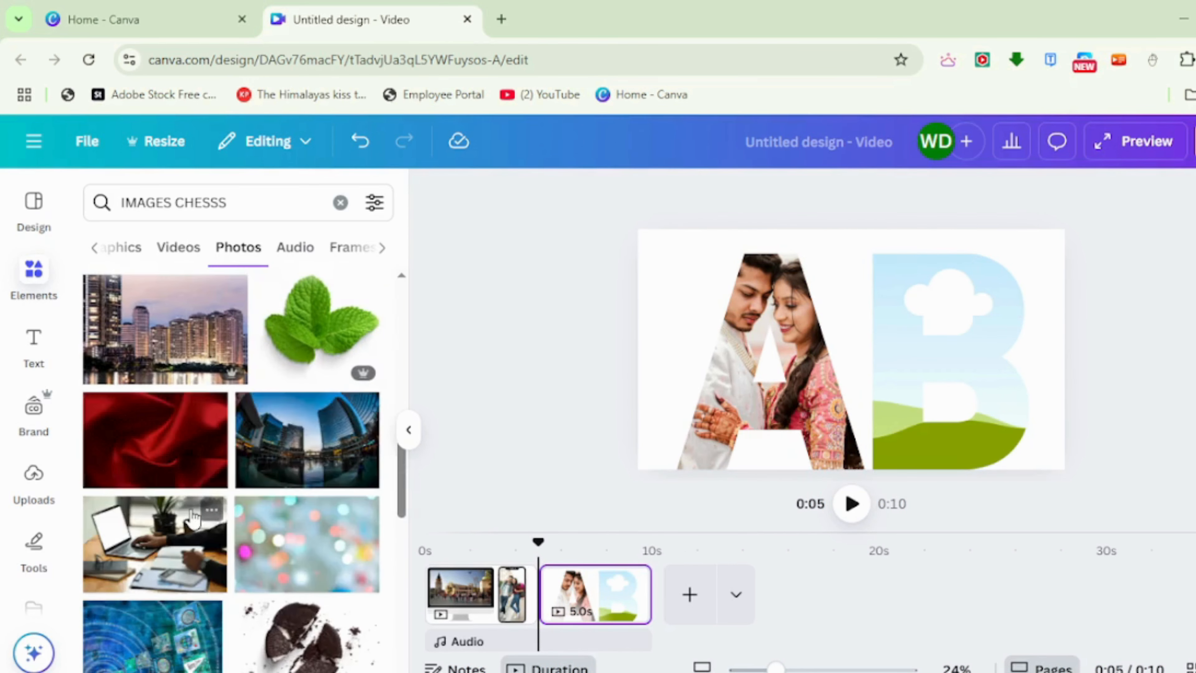
pyautogui.scroll(-4, 194, 509)
pyautogui.scroll(4, 186, 459)
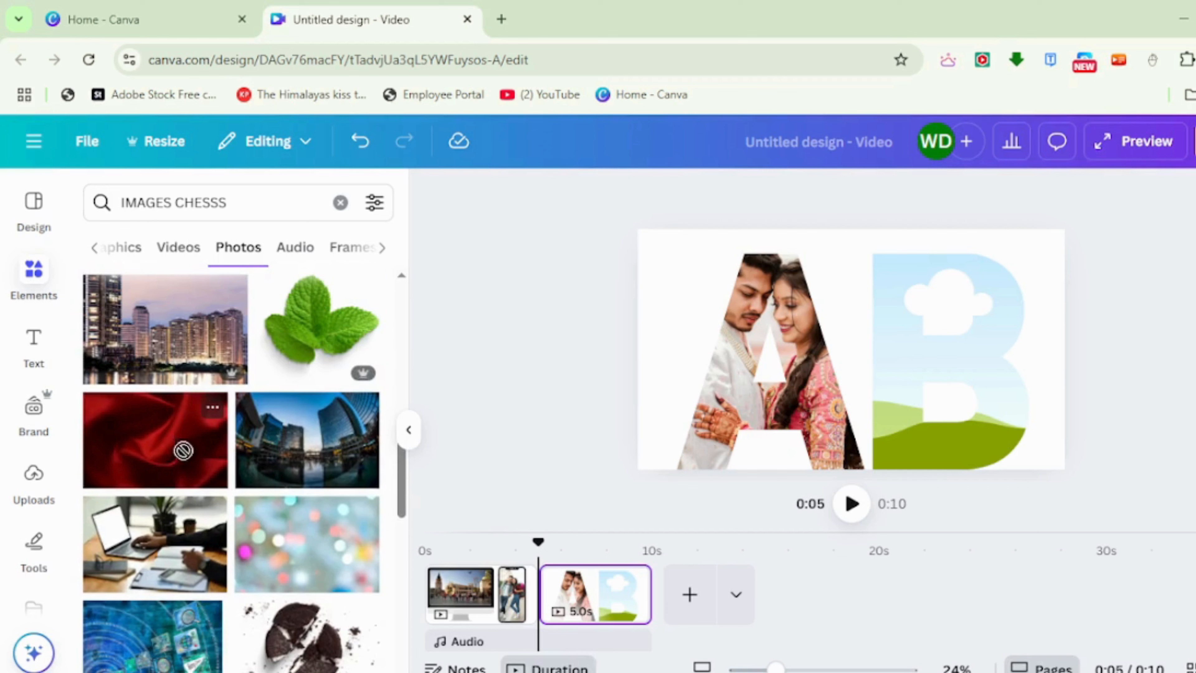
pyautogui.moveTo(182, 449); pyautogui.dragTo(746, 338)
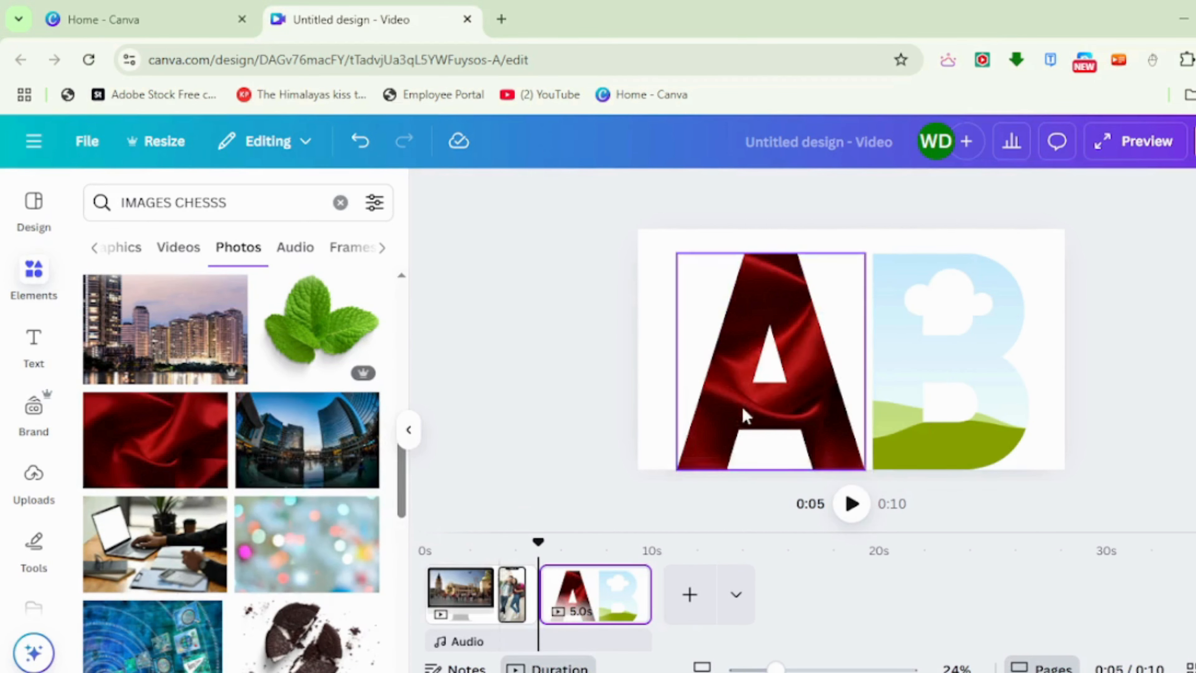
# Fill the letter B frame with the photo of two dogs, and replace it with the aerial beach and waves photo.
pyautogui.scroll(-10, 339, 453)
pyautogui.moveTo(327, 377); pyautogui.dragTo(942, 400)
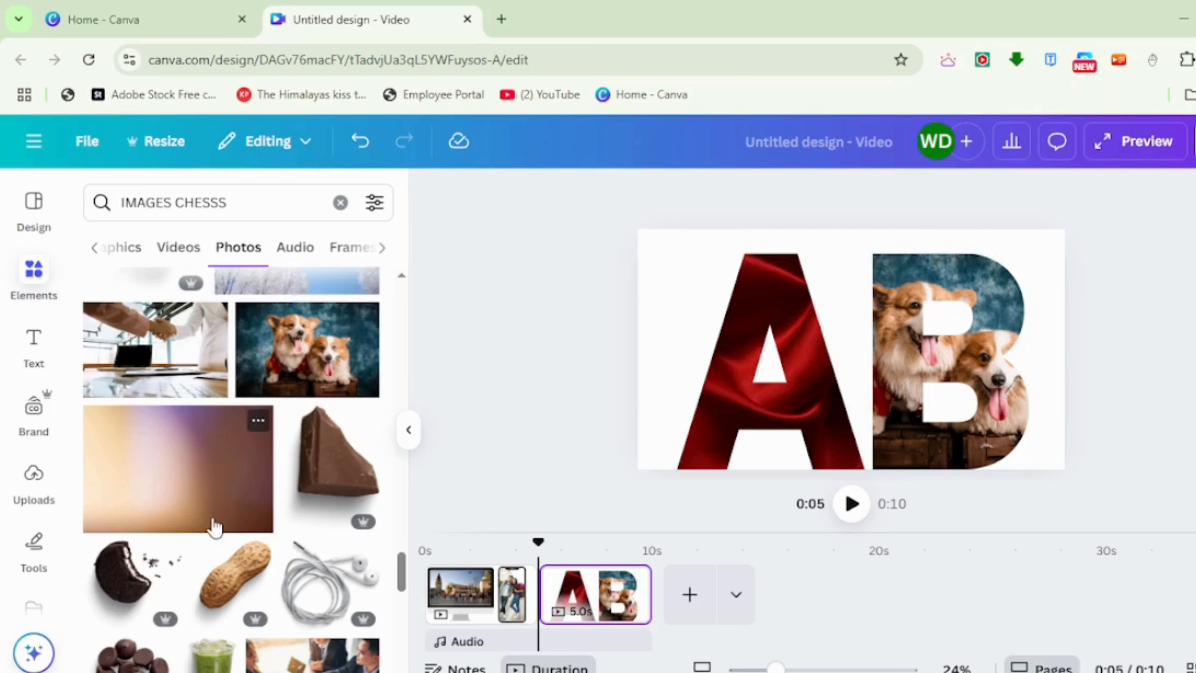
pyautogui.scroll(-8, 215, 526)
pyautogui.scroll(-1, 214, 526)
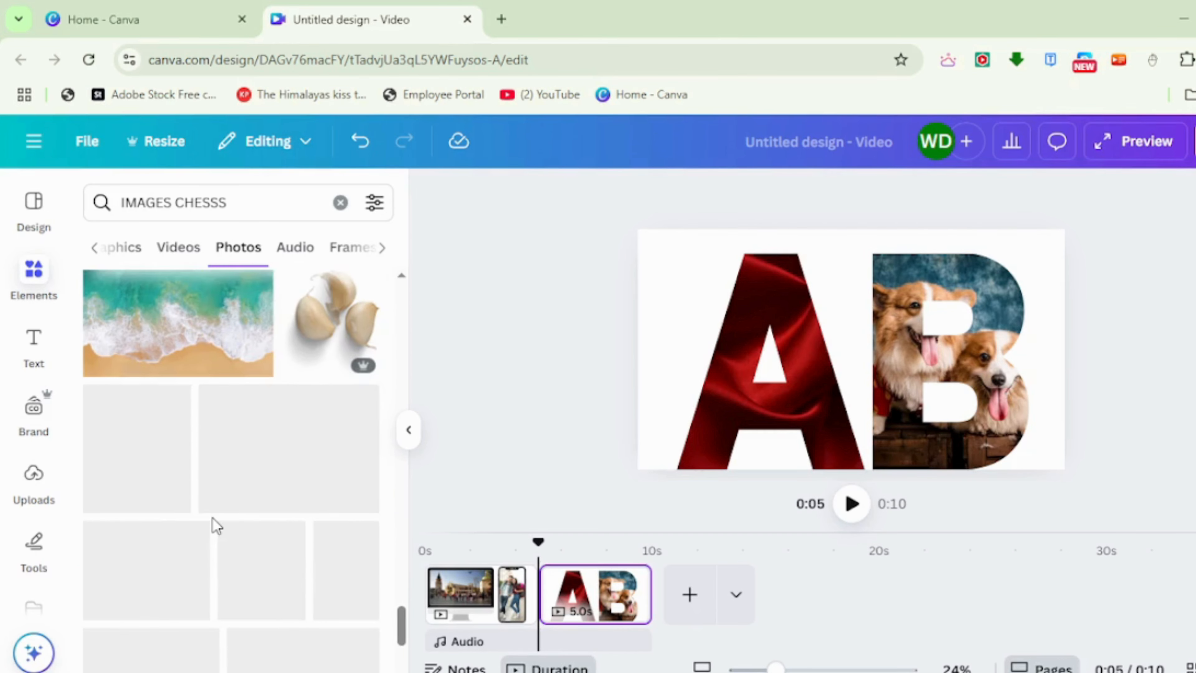
pyautogui.moveTo(148, 319); pyautogui.dragTo(942, 377)
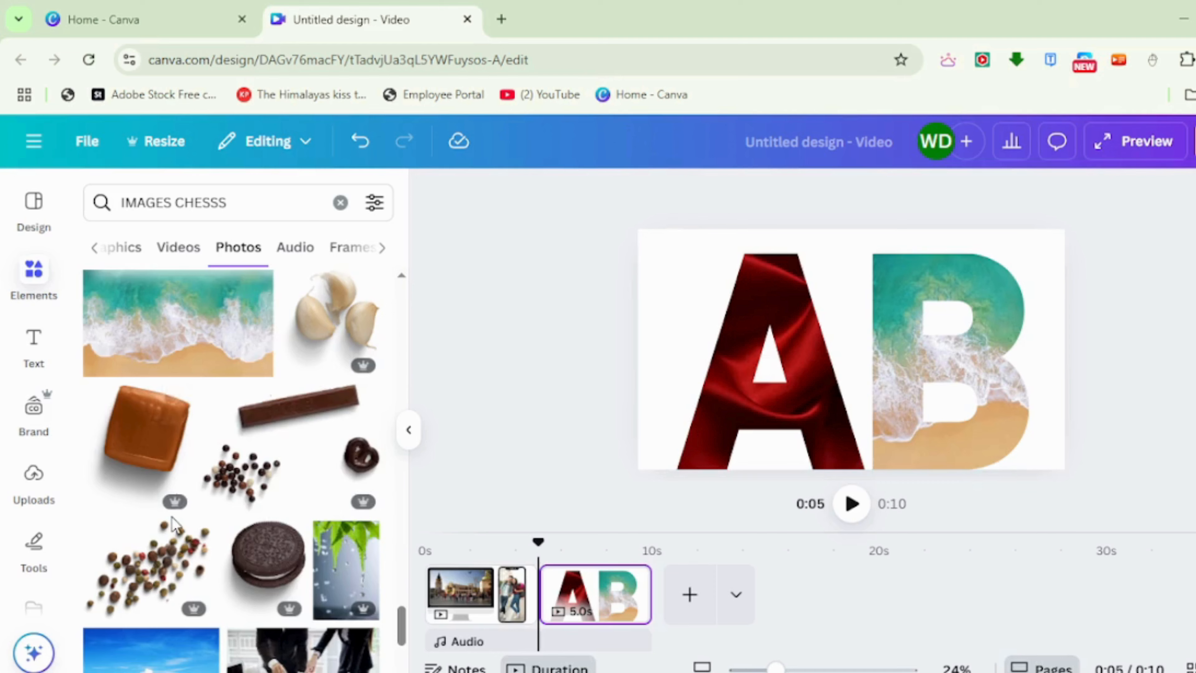
# Replace the letter B frame's photo with the pink hibiscus flower and hide the photo library.
pyautogui.scroll(-5, 174, 524)
pyautogui.moveTo(338, 483); pyautogui.dragTo(949, 377)
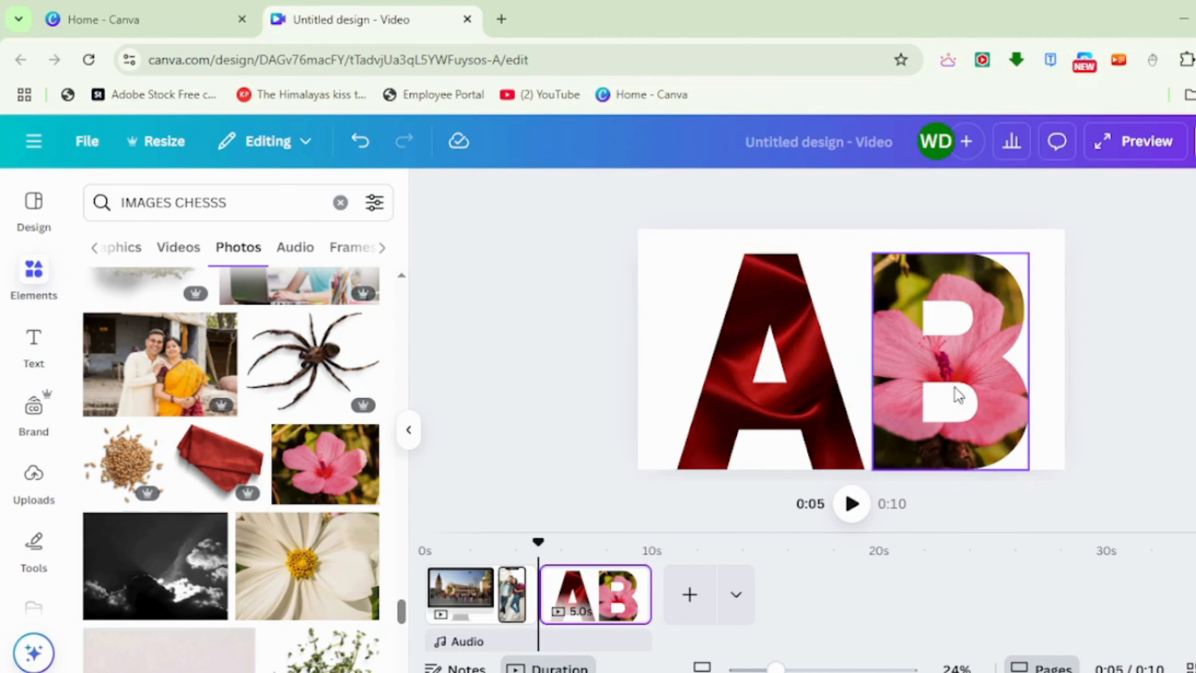
pyautogui.scroll(-5, 282, 537)
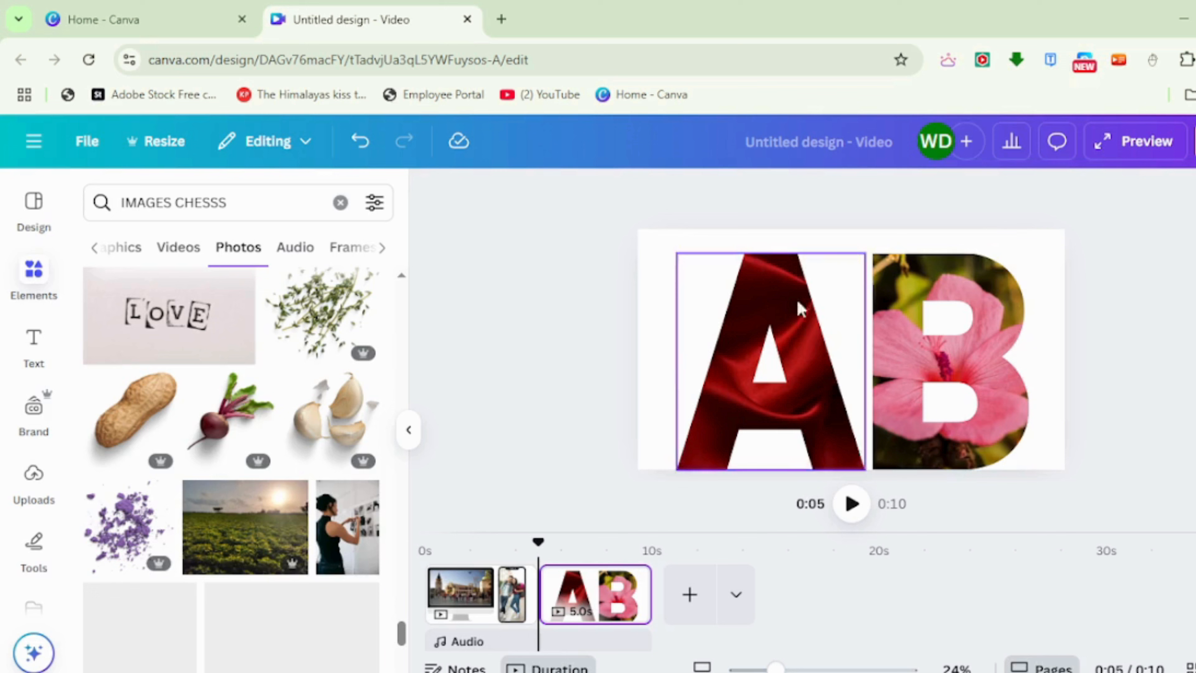
pyautogui.click(408, 429)
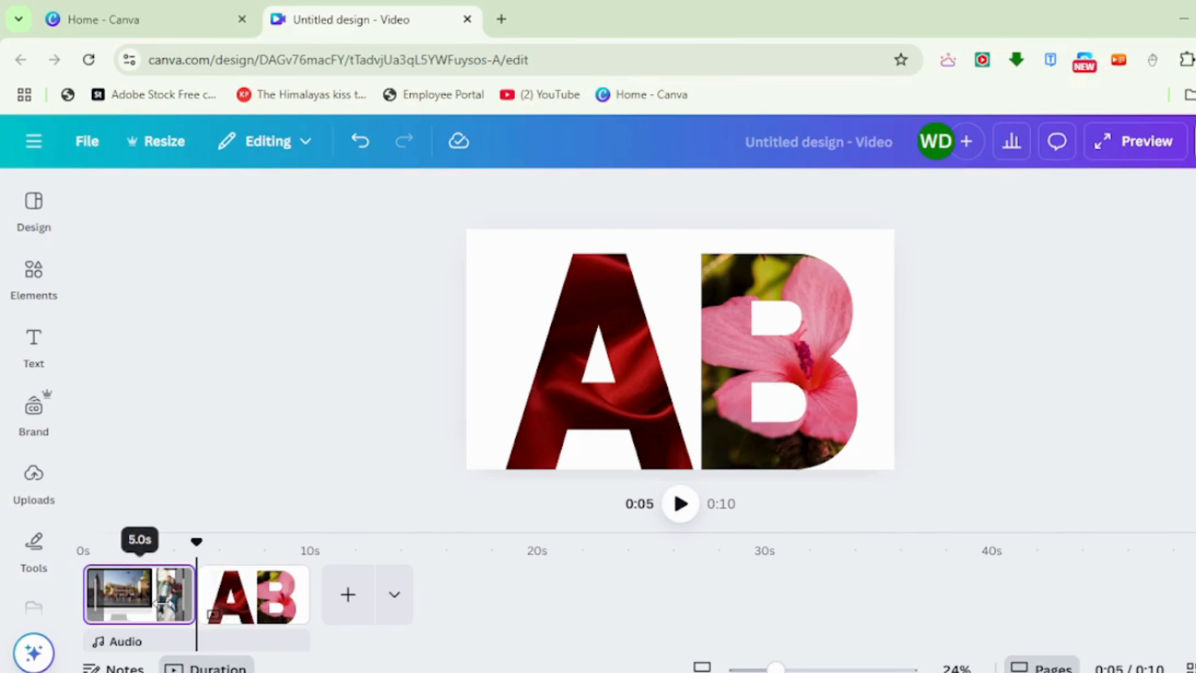
# Switch to page one and open the image editing options of the desktop monitor frame, going to the filters.
pyautogui.click(120, 591)
pyautogui.click(994, 380)
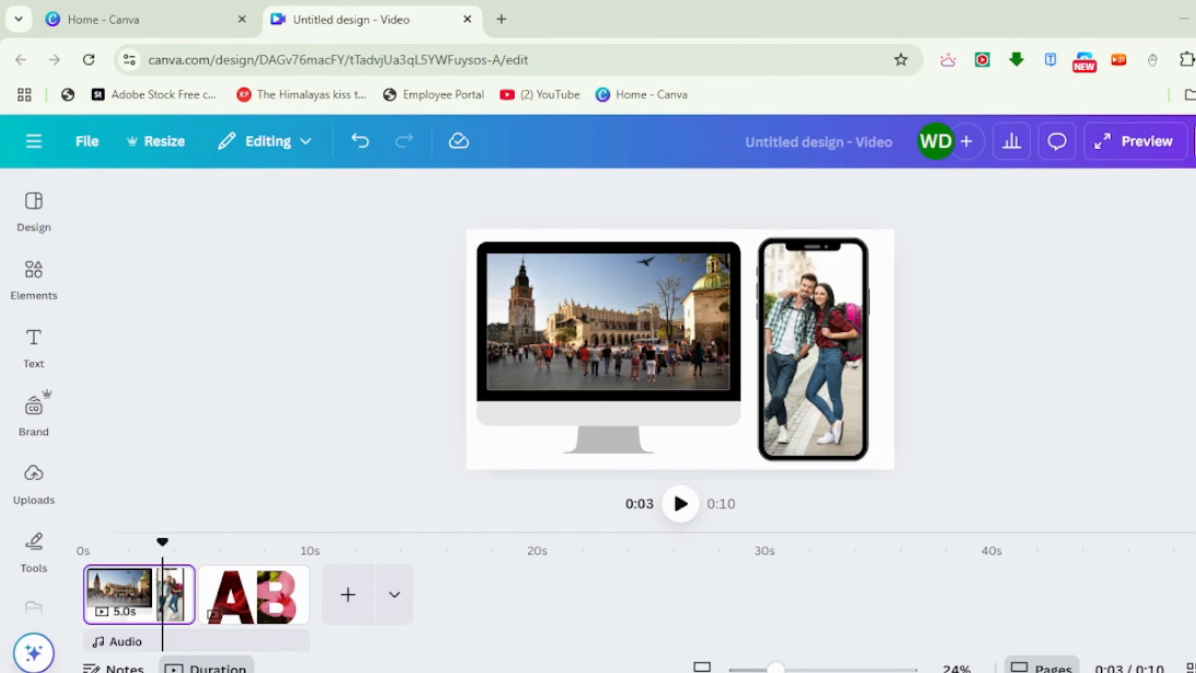
pyautogui.click(618, 353)
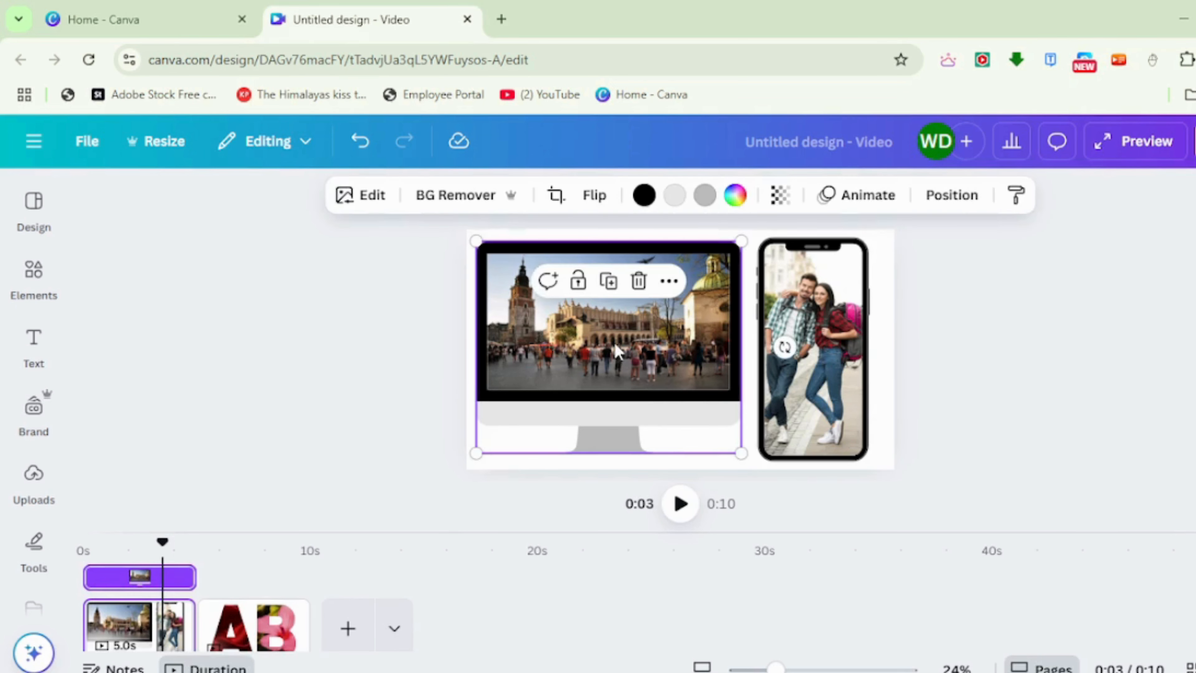
pyautogui.click(387, 203)
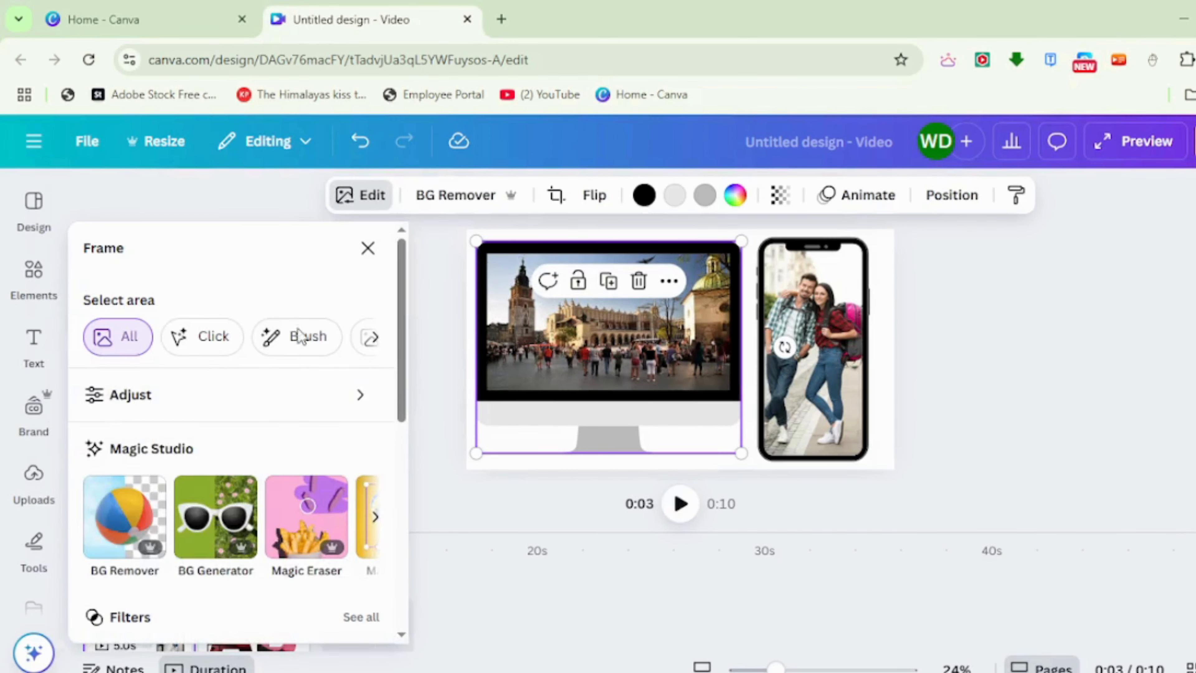
pyautogui.scroll(-5, 245, 440)
# Try the Fresco, Belvedere and Luna filters on the desktop monitor frame's town square photo.
pyautogui.click(193, 430)
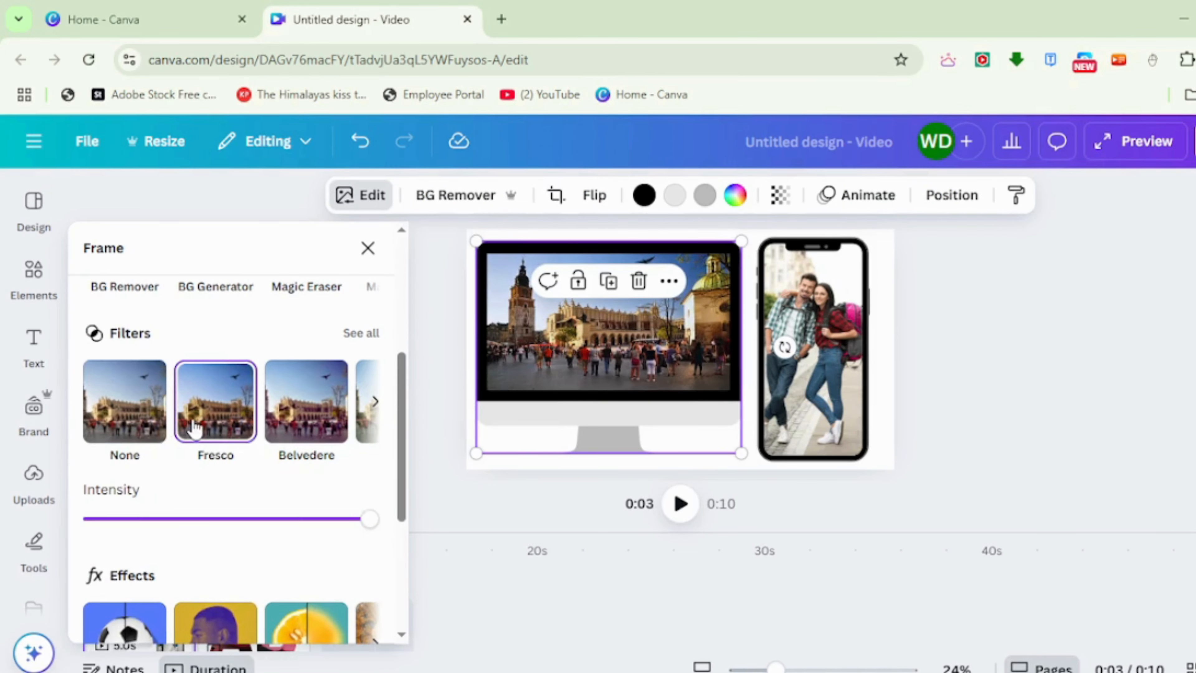
pyautogui.click(307, 417)
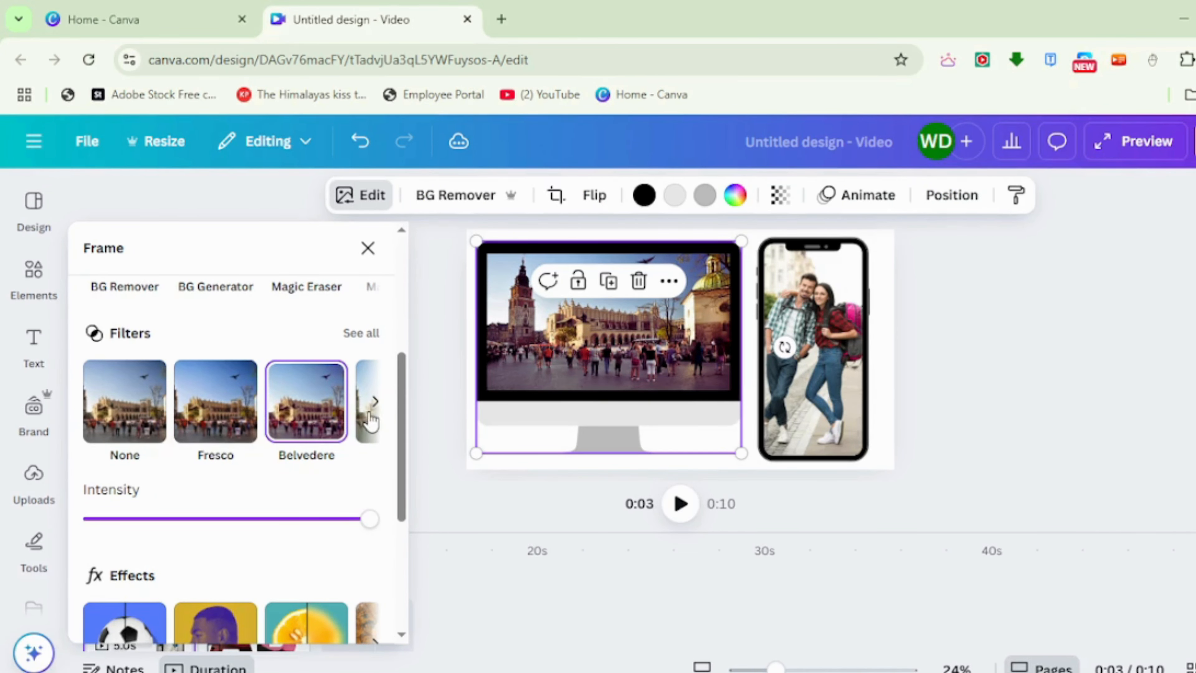
pyautogui.click(375, 402)
pyautogui.click(266, 424)
pyautogui.click(235, 424)
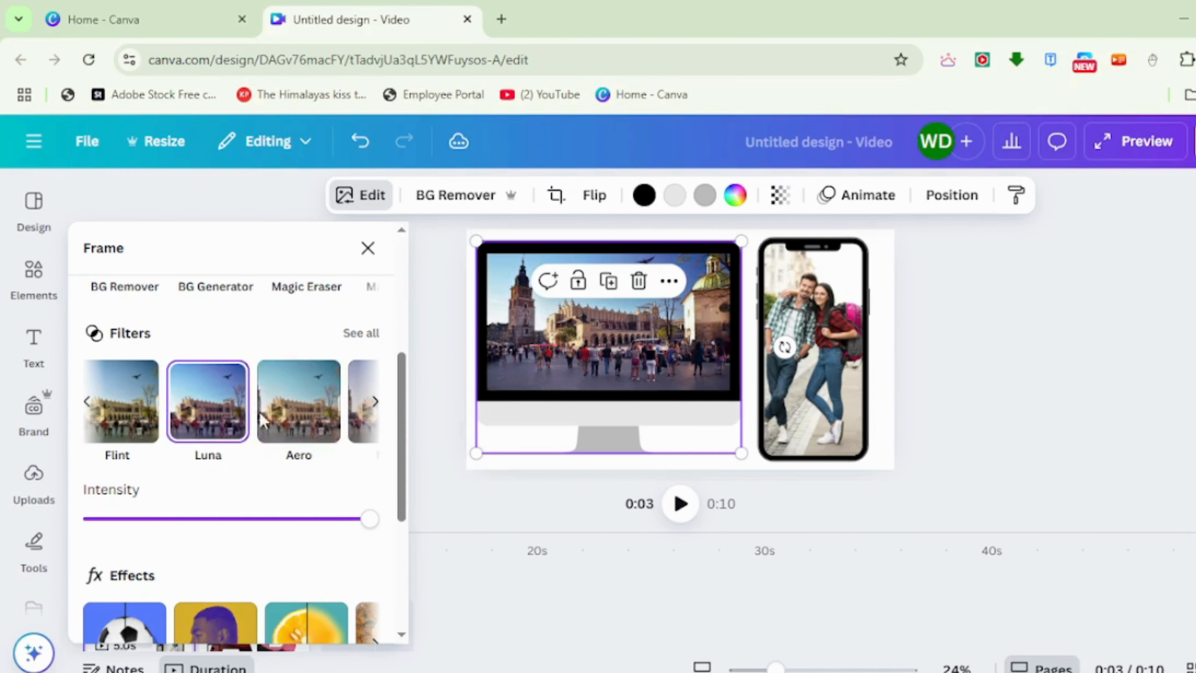
pyautogui.click(376, 402)
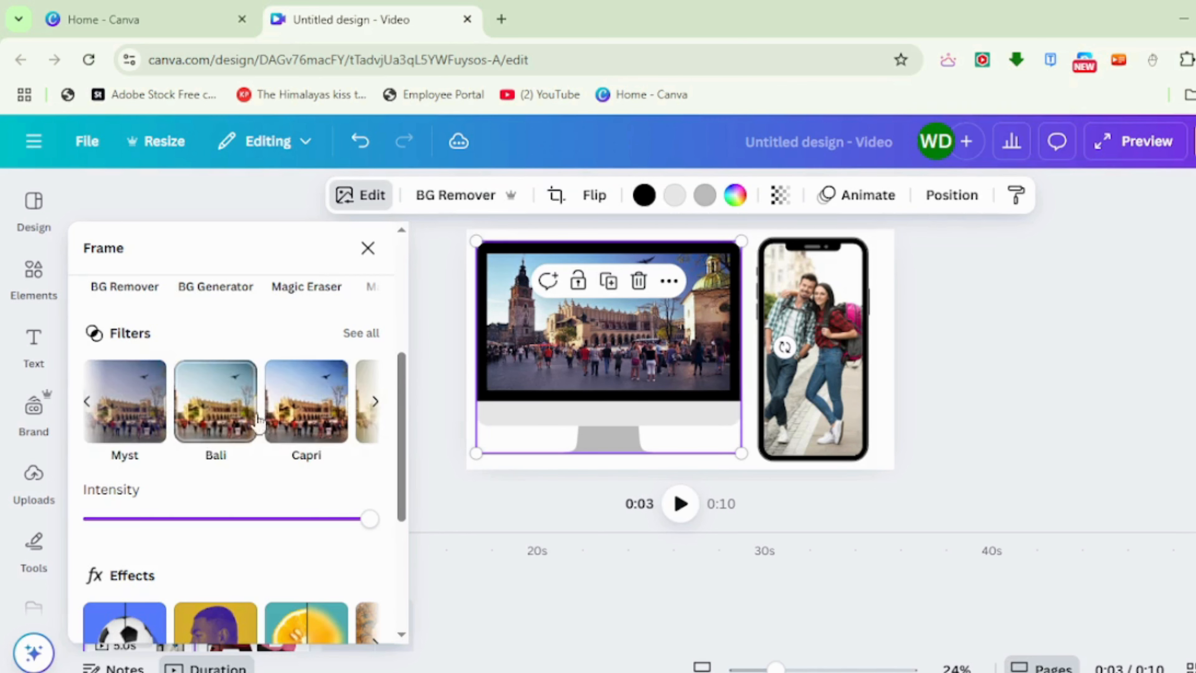
# Compare the Bali and Capri filters on the monitor's photo, settle on Bali and close the image editing options.
pyautogui.click(207, 420)
pyautogui.click(298, 424)
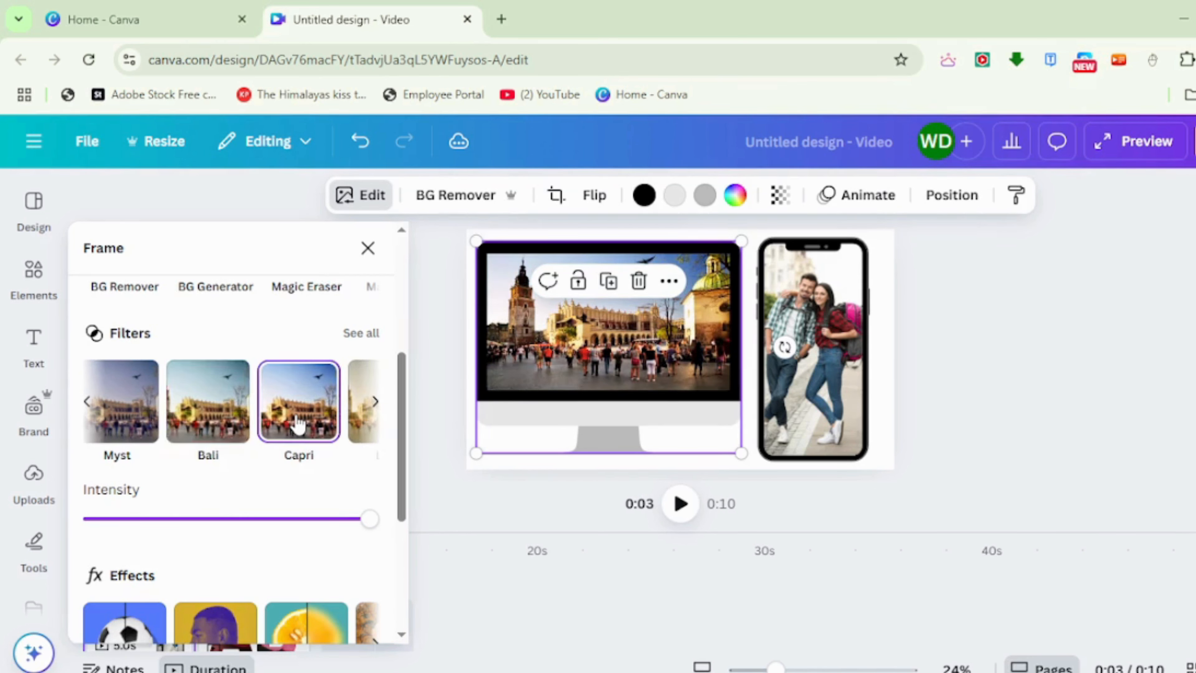
pyautogui.click(219, 421)
pyautogui.click(919, 382)
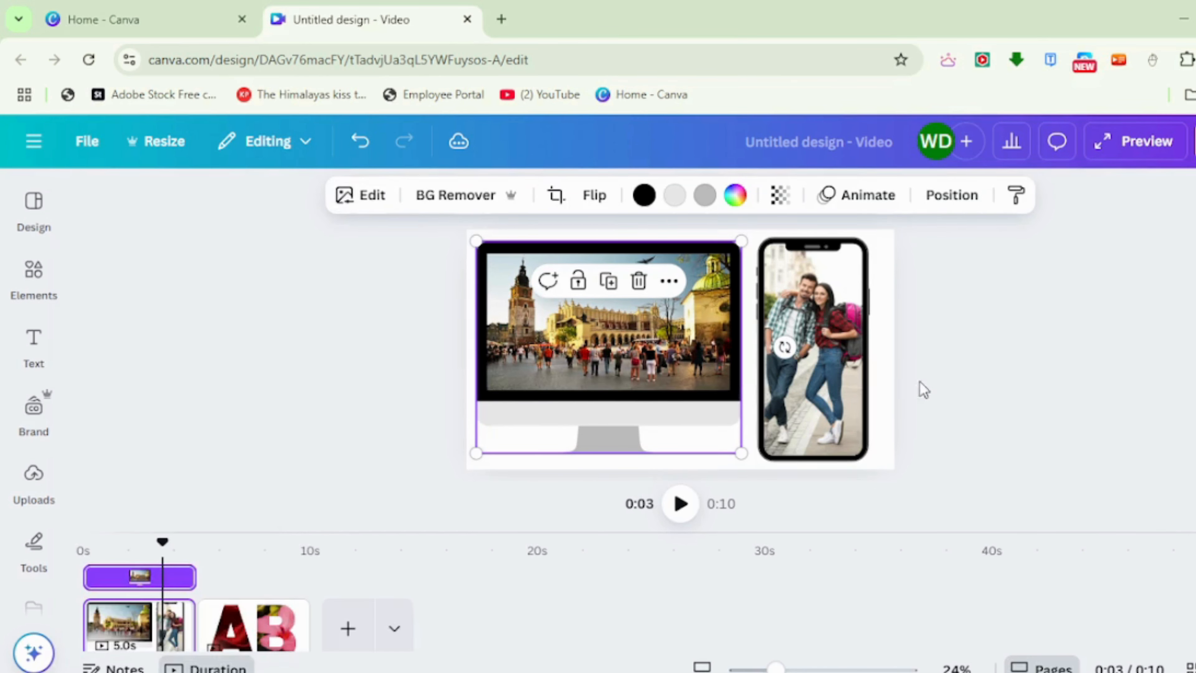
# Apply the Fresco filter to the couple's photo in the smartphone frame.
pyautogui.click(825, 373)
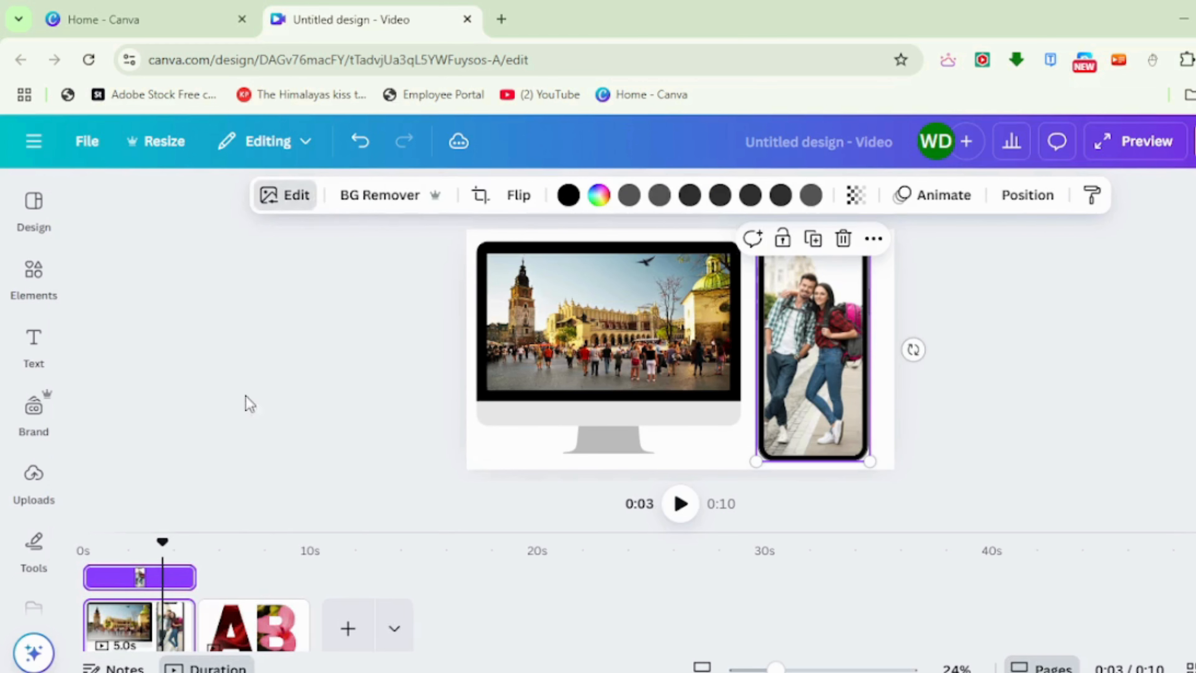
pyautogui.scroll(-5, 179, 410)
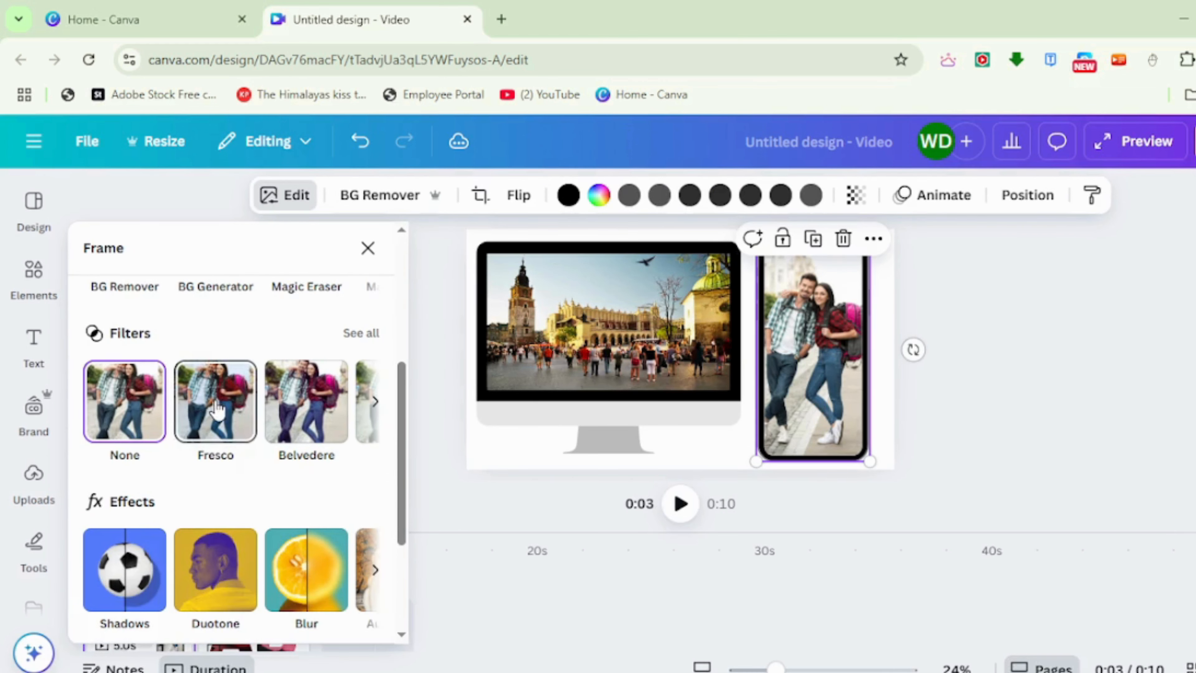
pyautogui.click(217, 410)
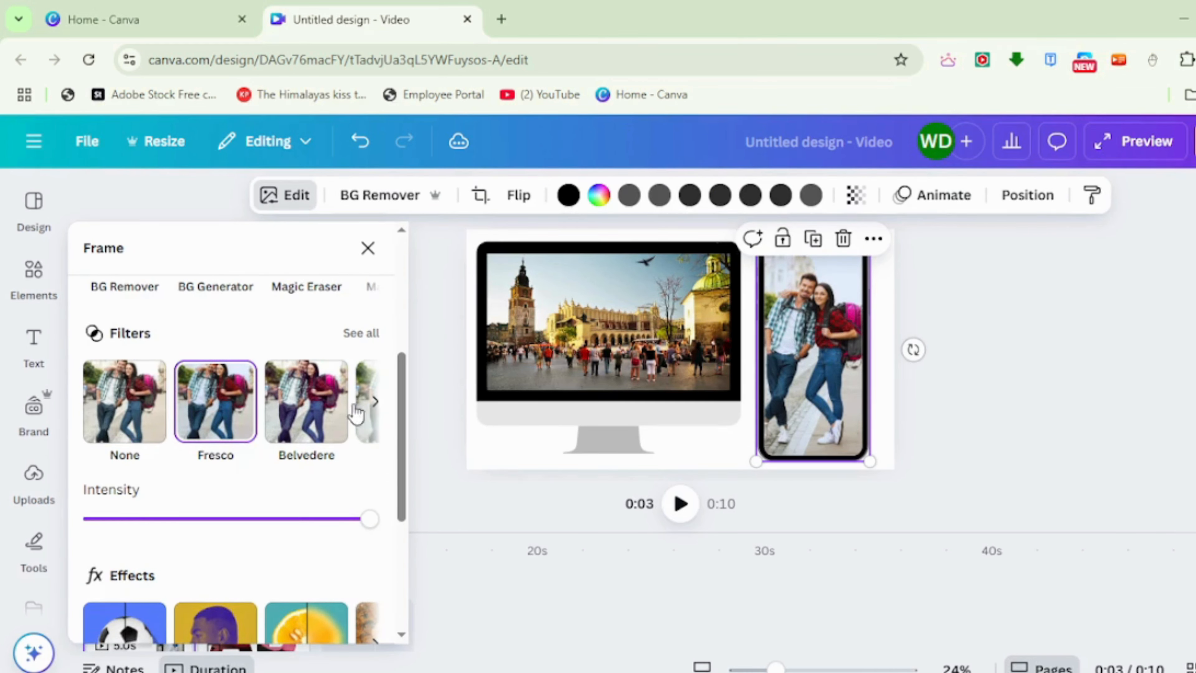
# Open the Blur effect with its brush for the couple's photo in the smartphone frame.
pyautogui.scroll(-5, 245, 542)
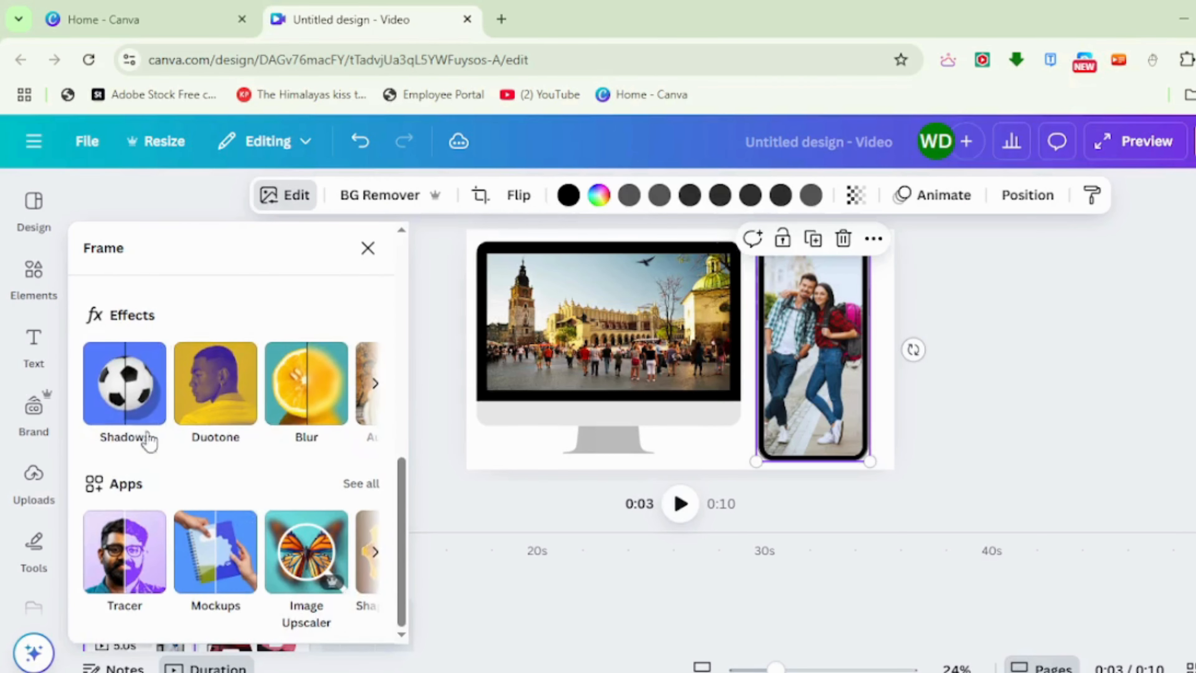
pyautogui.click(294, 404)
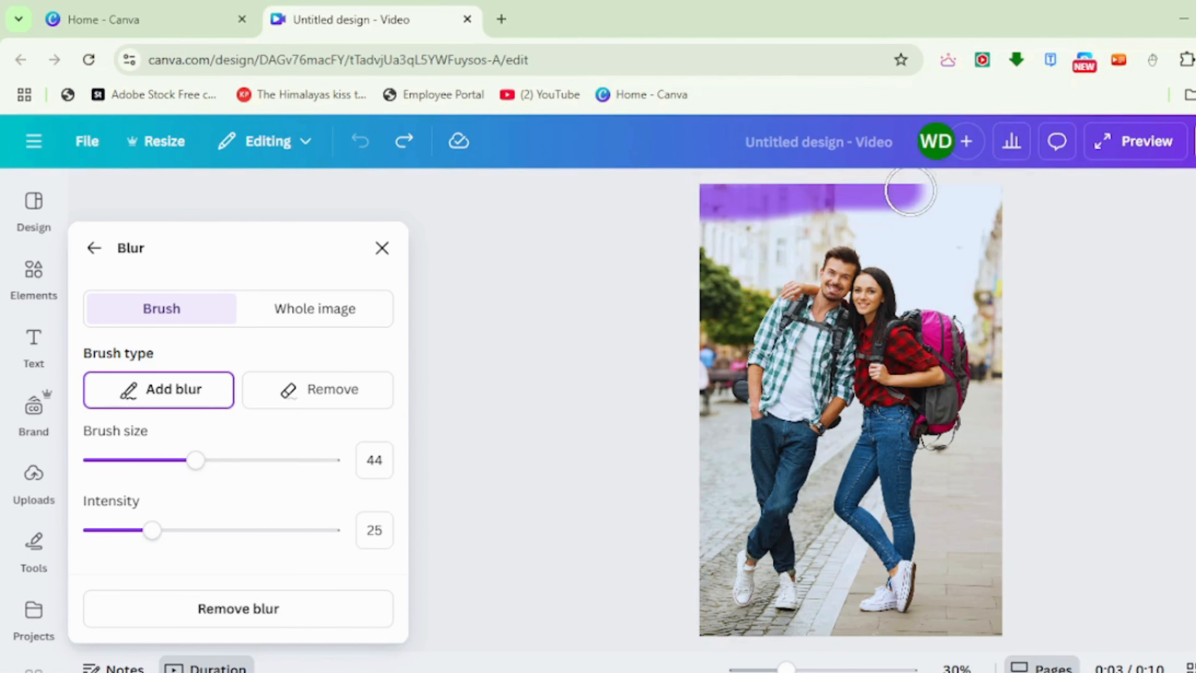